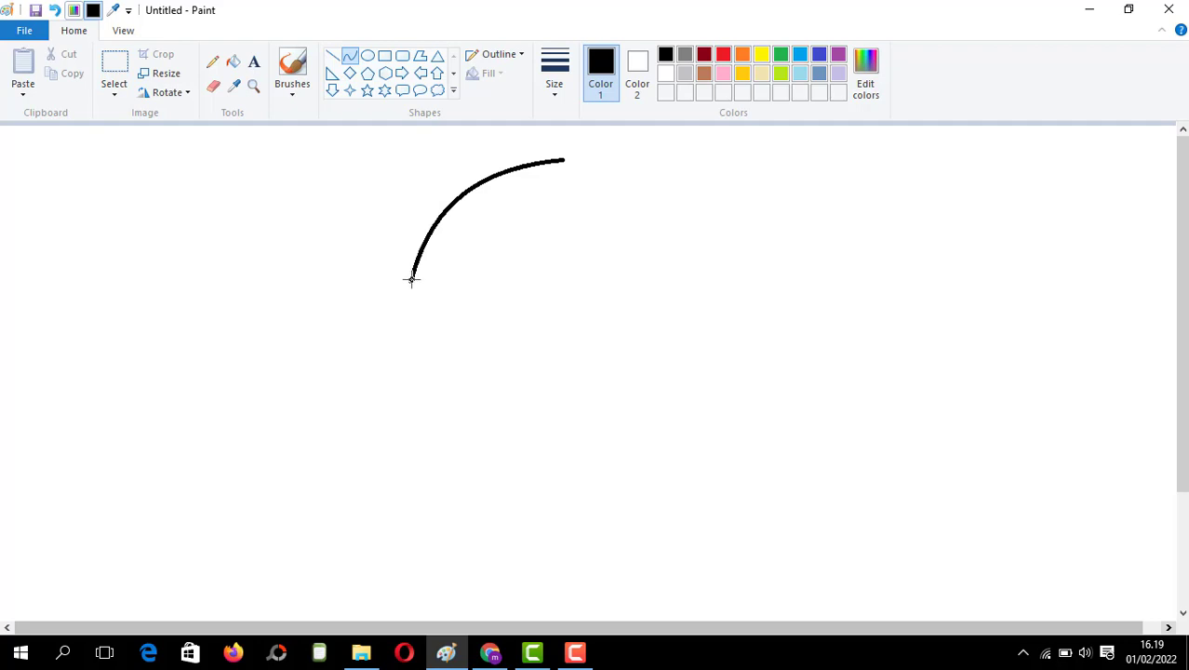
Draw the outward flick of the hair below the head arc and the curved lower edge of the hair
left_click_drag(412, 279, 566, 417)
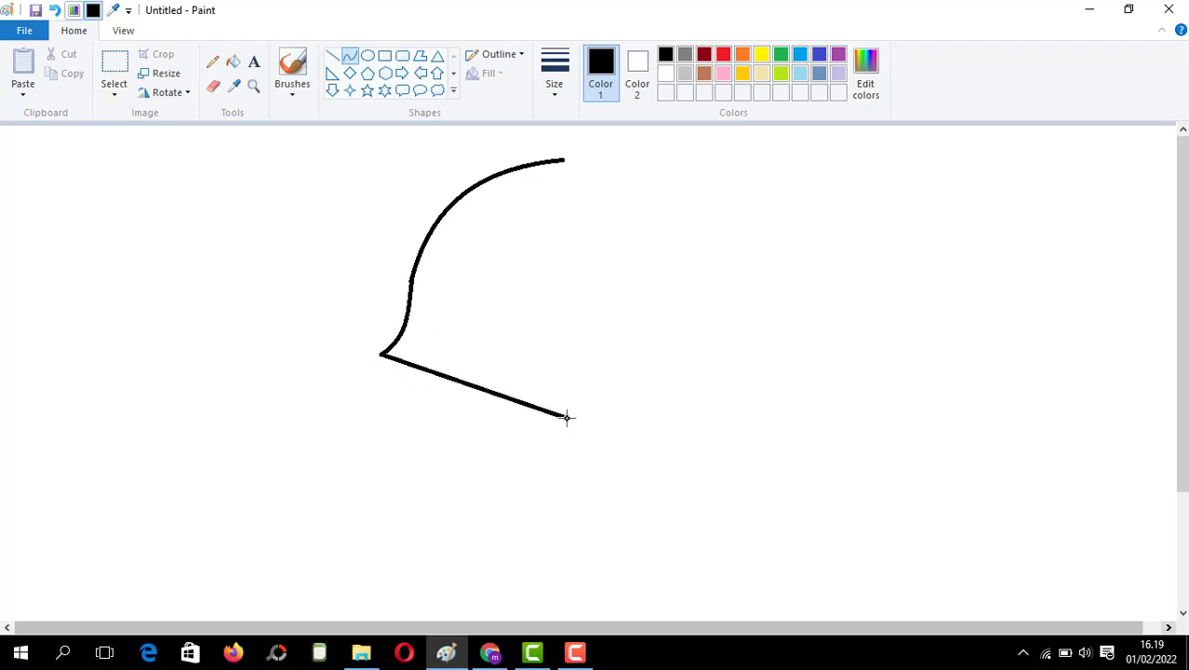
left_click_drag(434, 377, 511, 498)
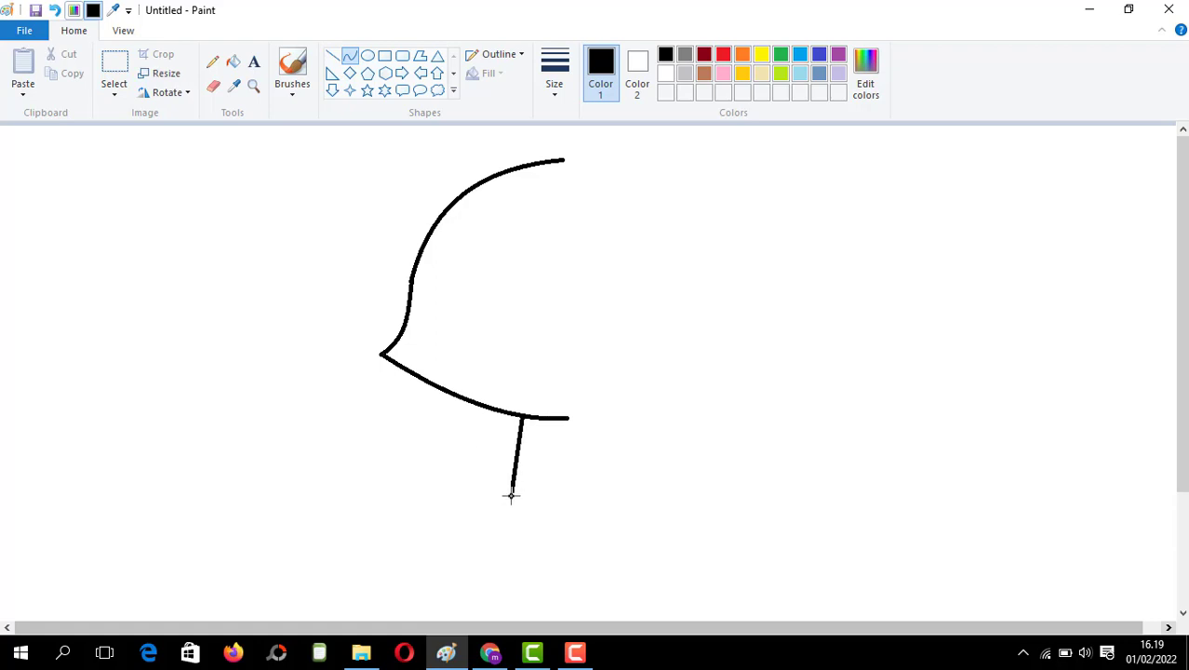
Draw the left arm and the rounded left leg with curves hanging below the head
left_click_drag(515, 452, 502, 517)
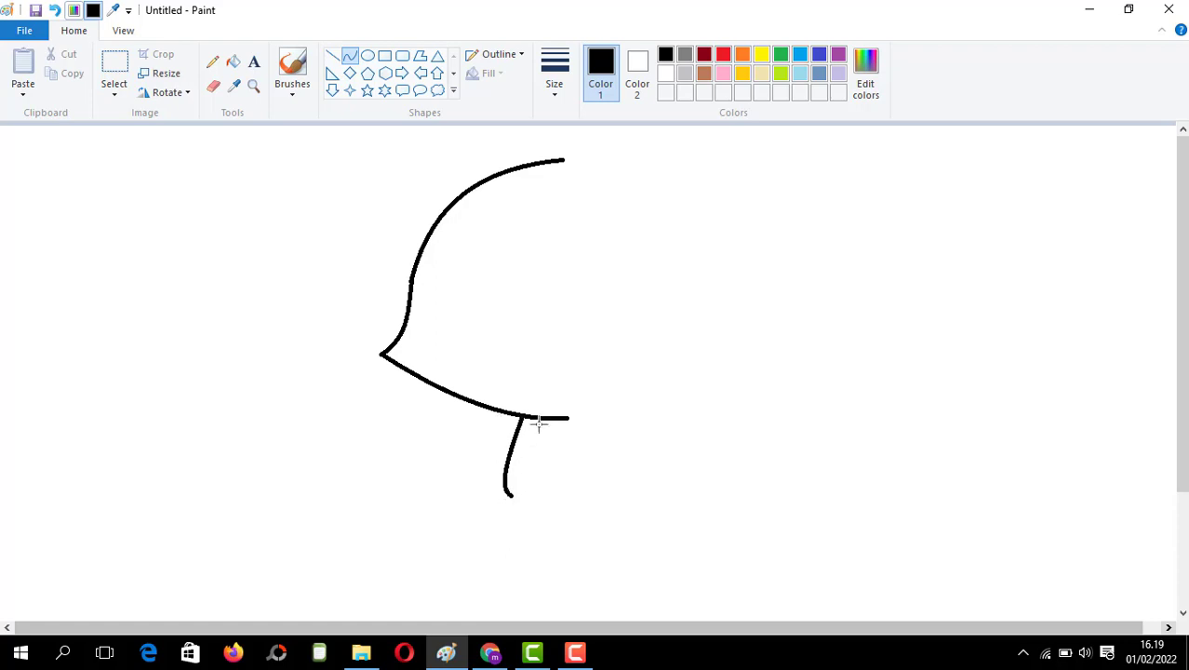
mouse_move(534, 418)
left_mouse_down()
mouse_move(512, 495)
mouse_move(525, 460)
mouse_move(531, 573)
mouse_move(547, 589)
left_mouse_up()
left_click_drag(530, 549, 529, 581)
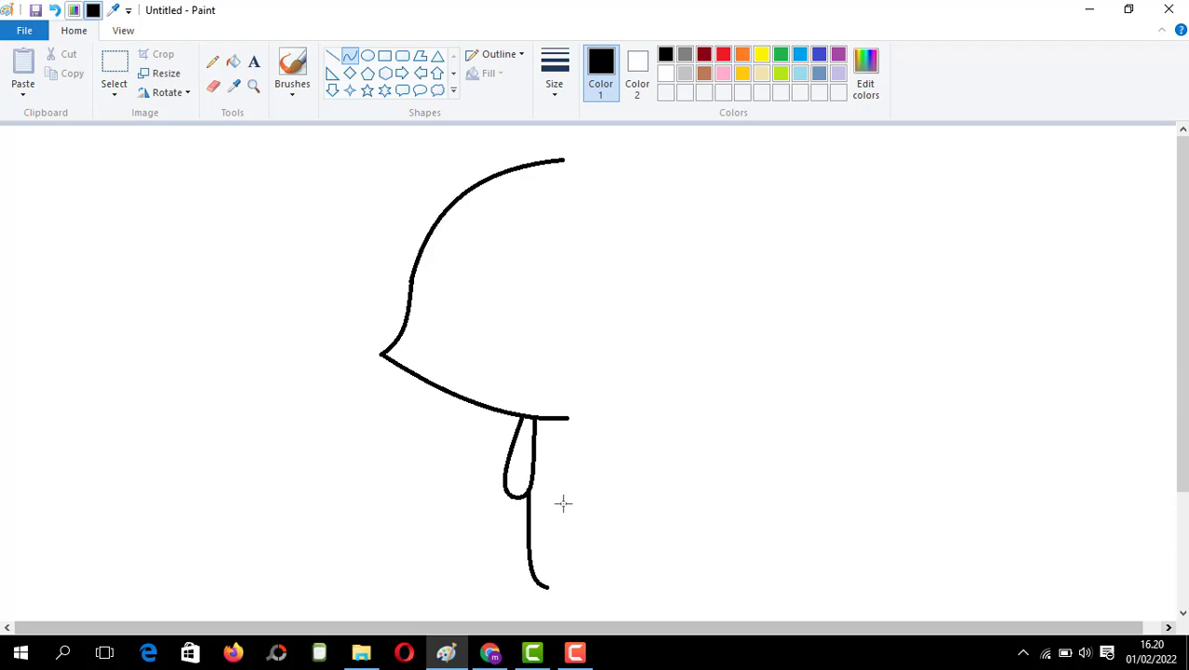
left_click_drag(563, 503, 549, 589)
left_click_drag(554, 547, 565, 588)
left_click(469, 556)
Draw the left half of the face with curves, including the pointed fringe, cheek outline and half of the smile
left_click_drag(568, 211, 546, 242)
left_click_drag(546, 241, 415, 284)
left_click_drag(516, 251, 570, 418)
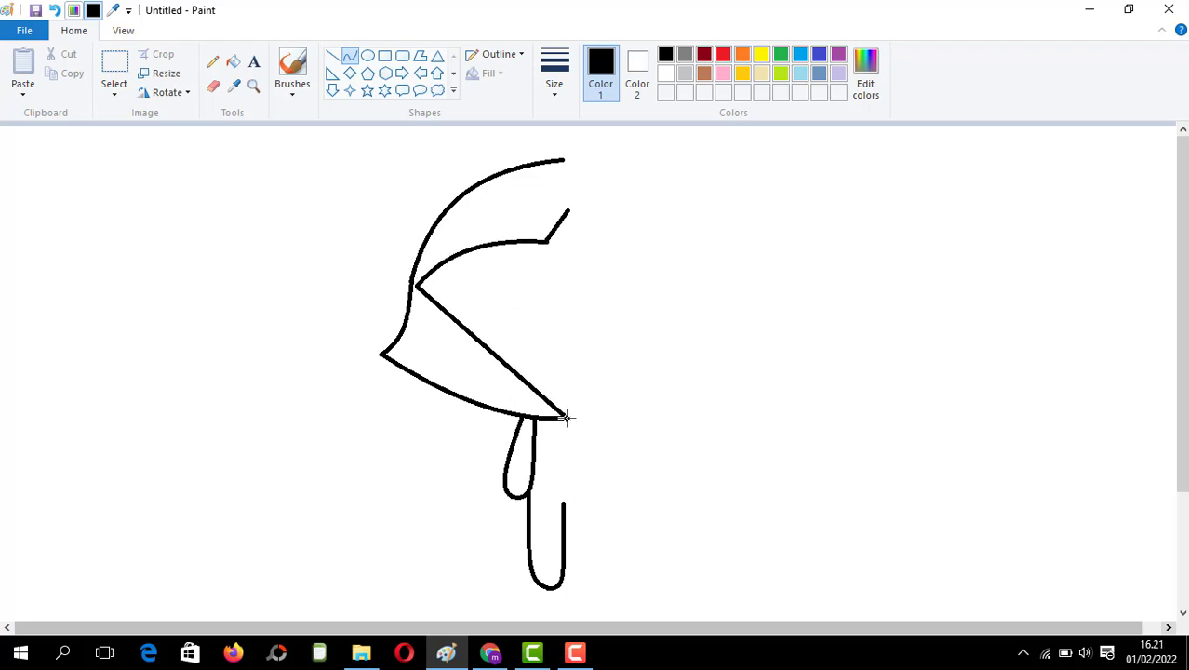
left_click_drag(463, 327, 457, 401)
left_click(417, 457)
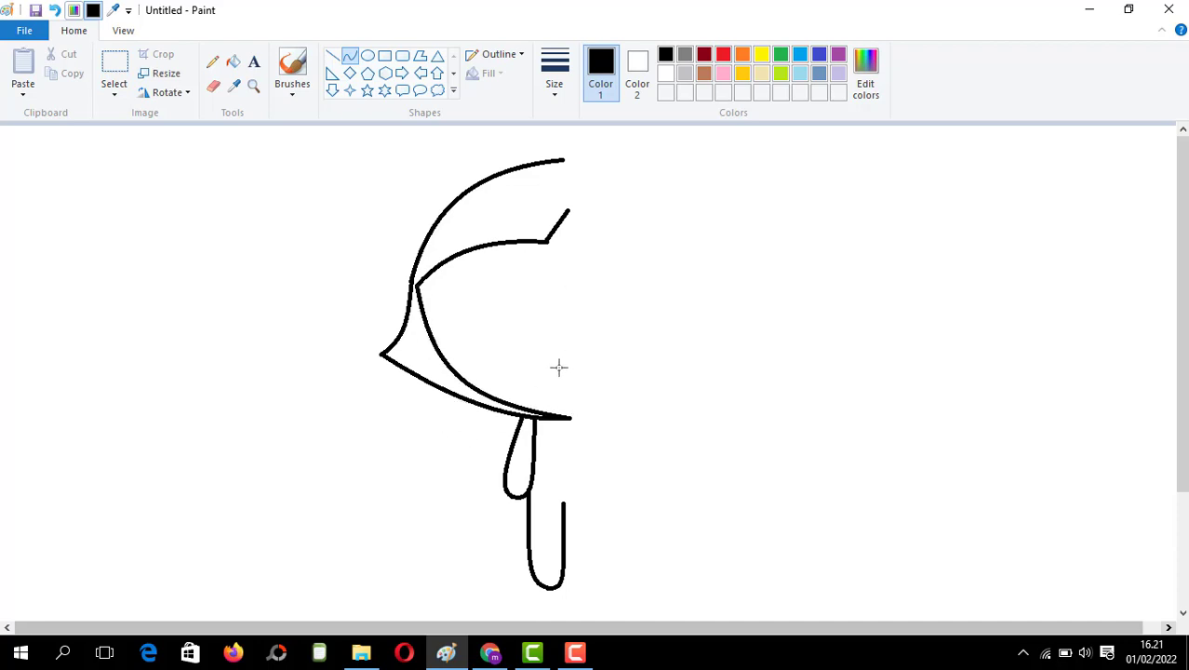
left_click_drag(547, 354, 553, 378)
Draw the left eye as a small circle inside two progressively larger circles, with a short curve along its lower edge
left_click(368, 56)
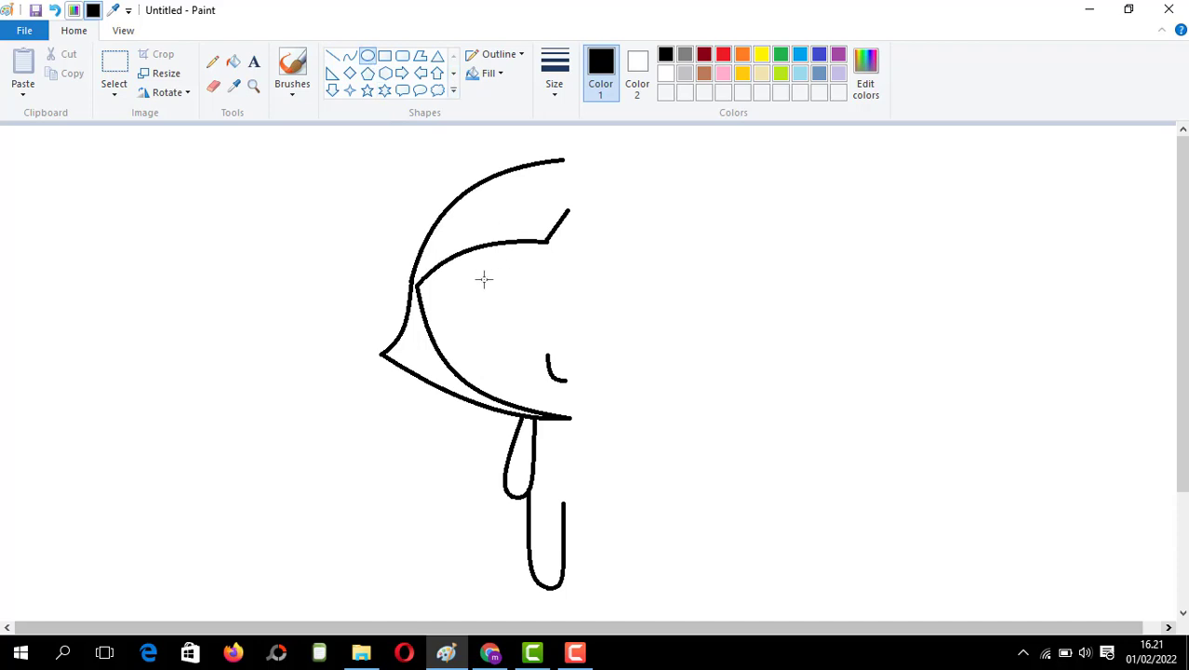
mouse_move(484, 271)
left_mouse_down()
mouse_move(526, 317)
mouse_move(483, 292)
left_mouse_up()
left_click_drag(455, 244, 552, 342)
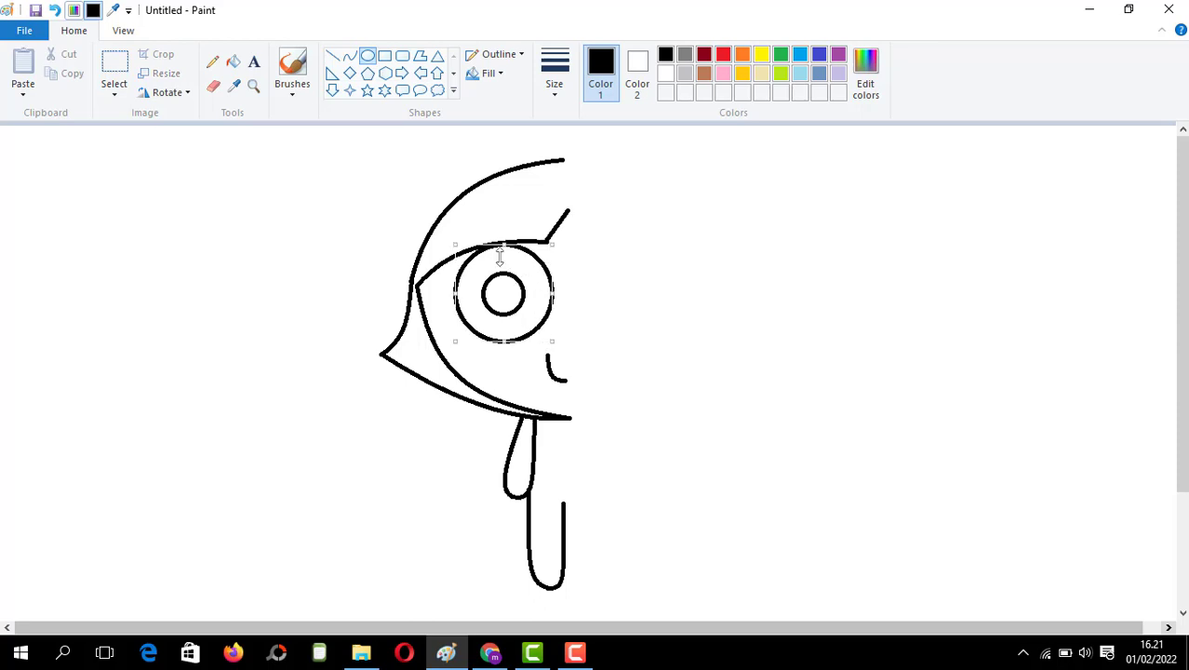
left_click_drag(455, 290, 456, 291)
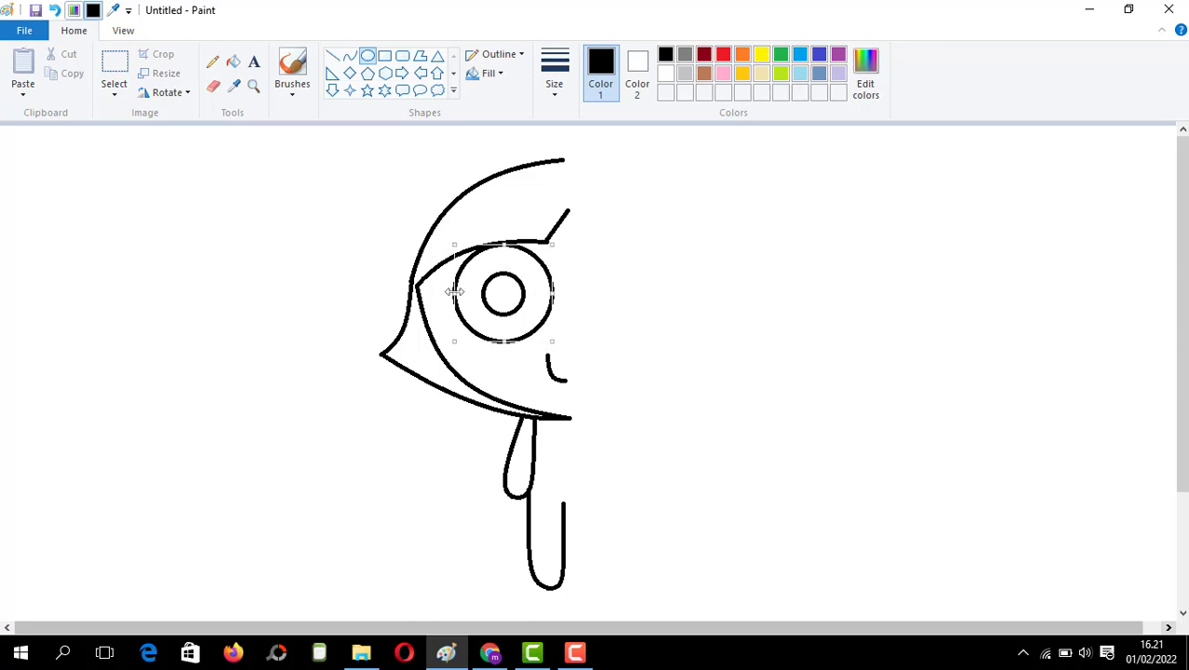
left_click_drag(552, 291, 549, 292)
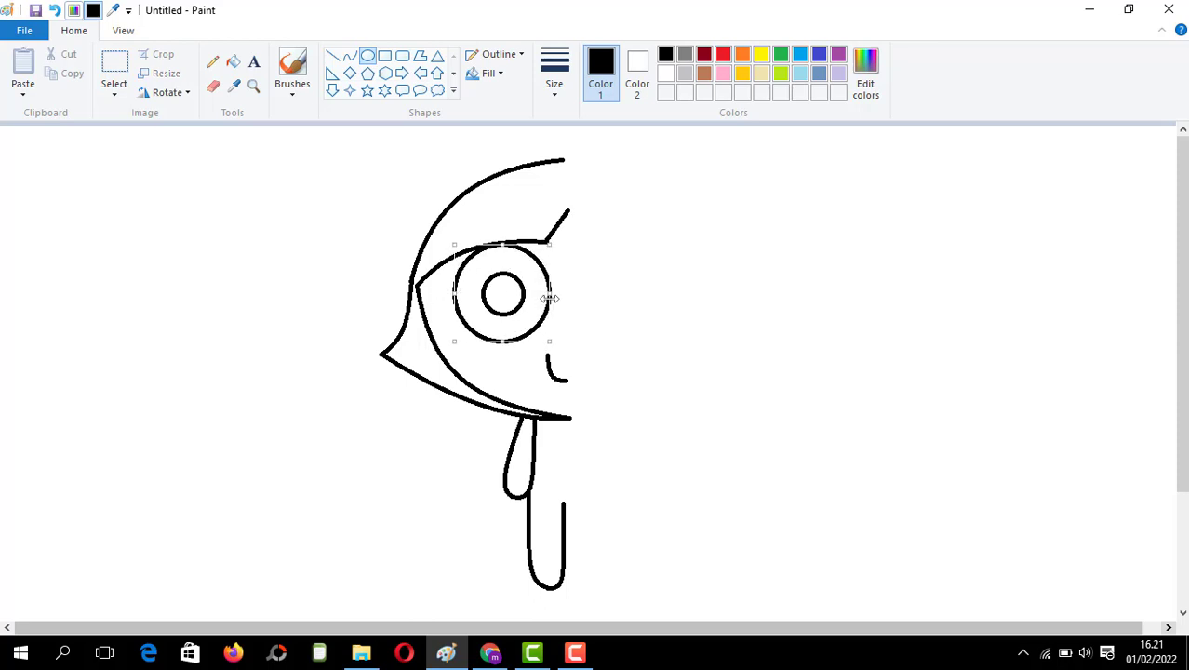
left_click(344, 293)
left_click_drag(438, 231, 554, 351)
left_click_drag(438, 293, 433, 291)
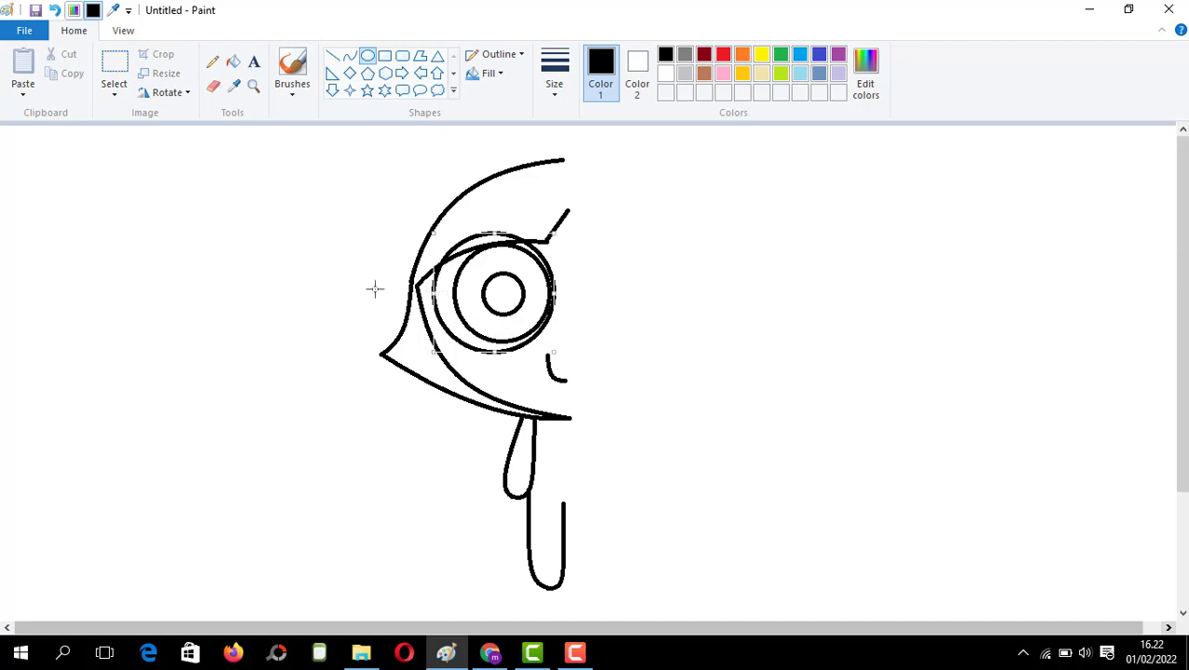
left_click(311, 273)
left_click(349, 56)
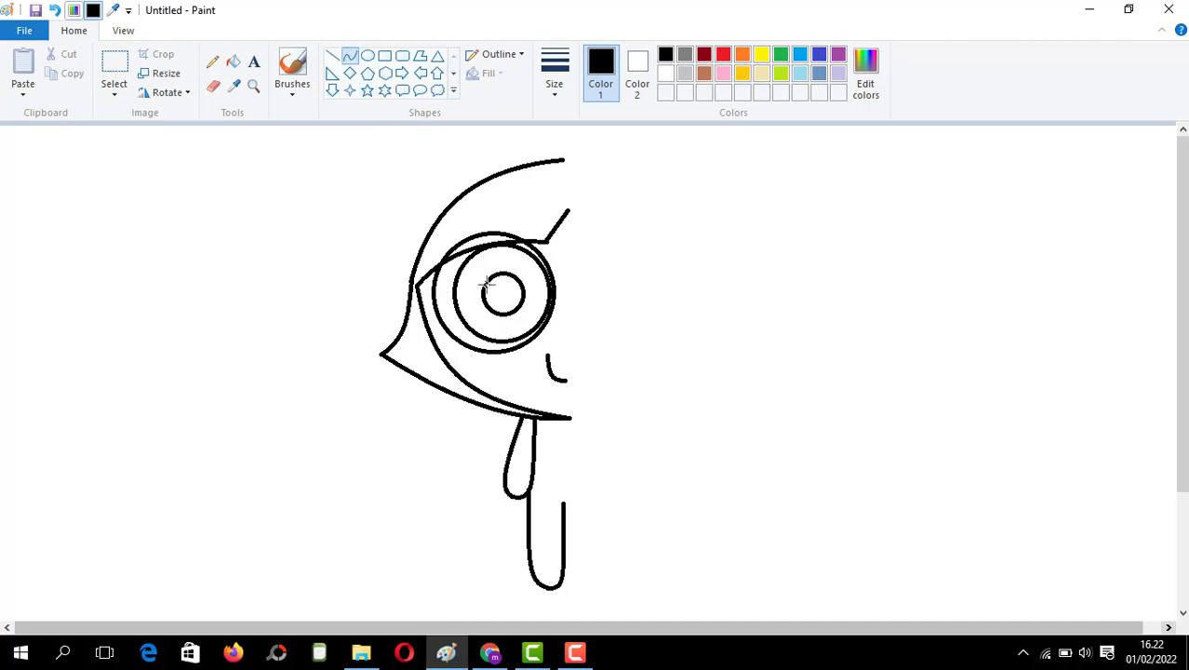
mouse_move(507, 352)
left_mouse_down()
mouse_move(424, 328)
mouse_move(480, 341)
mouse_move(465, 347)
mouse_move(476, 354)
mouse_move(451, 350)
left_mouse_up()
Draw four horizontal lines across the torso and leg to mark the dress bands, hem and sock edge
left_click(332, 56)
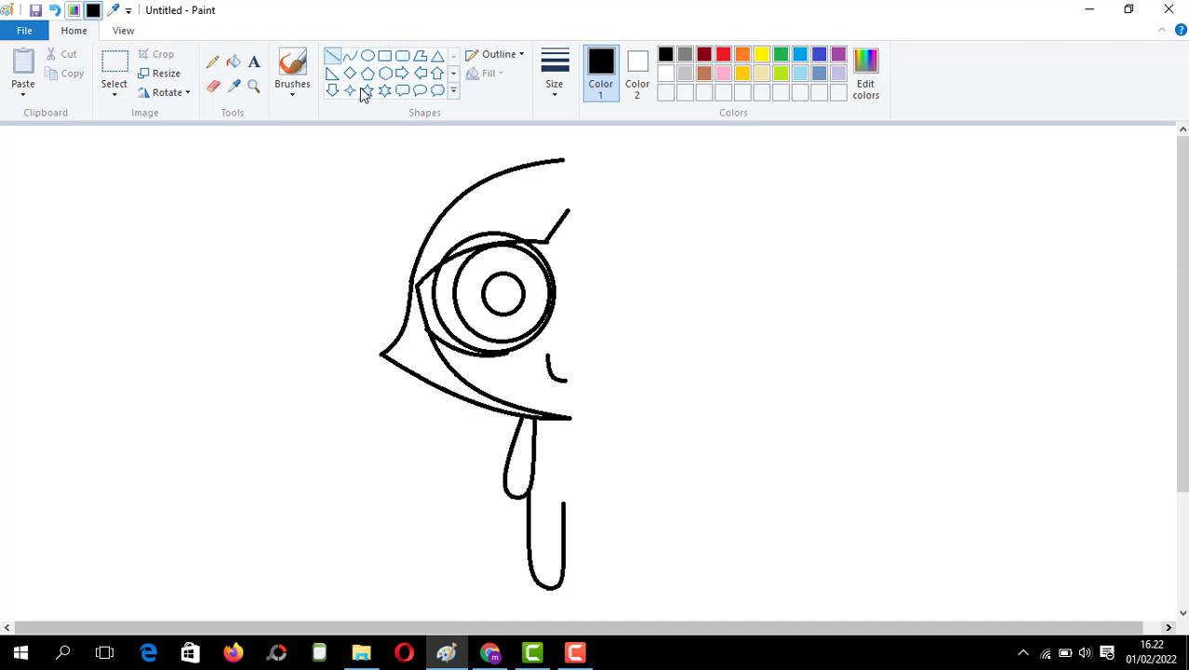
left_click_drag(536, 434, 568, 435)
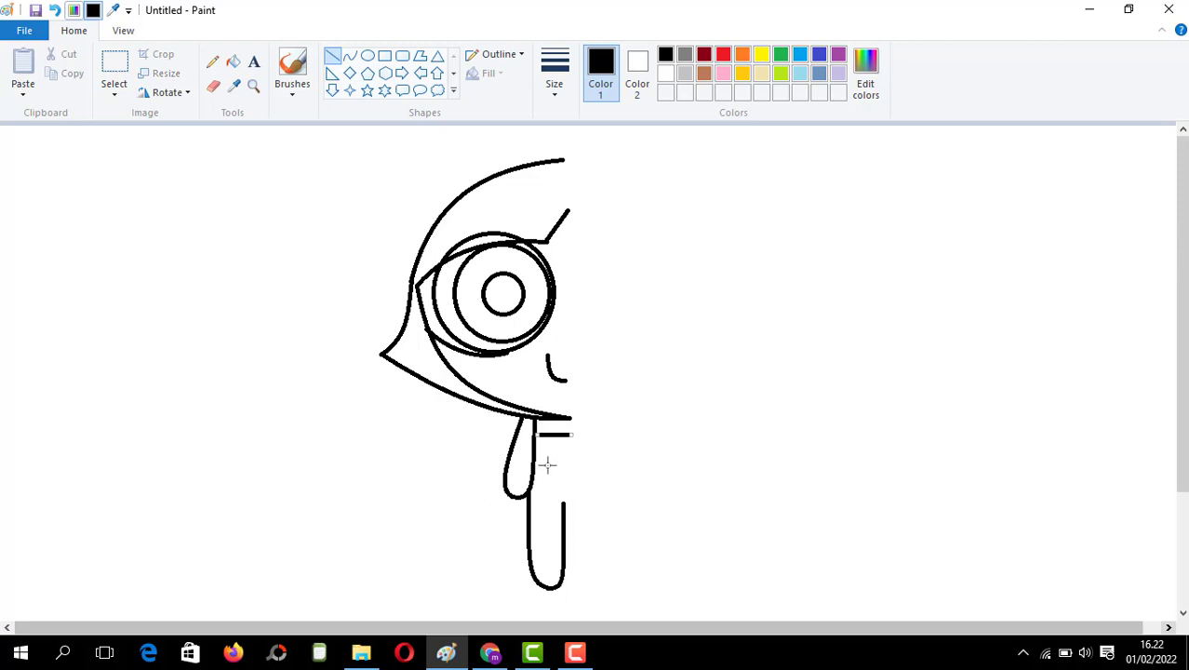
left_click_drag(534, 467, 574, 466)
left_click_drag(528, 502, 569, 504)
left_click_drag(528, 556, 559, 559)
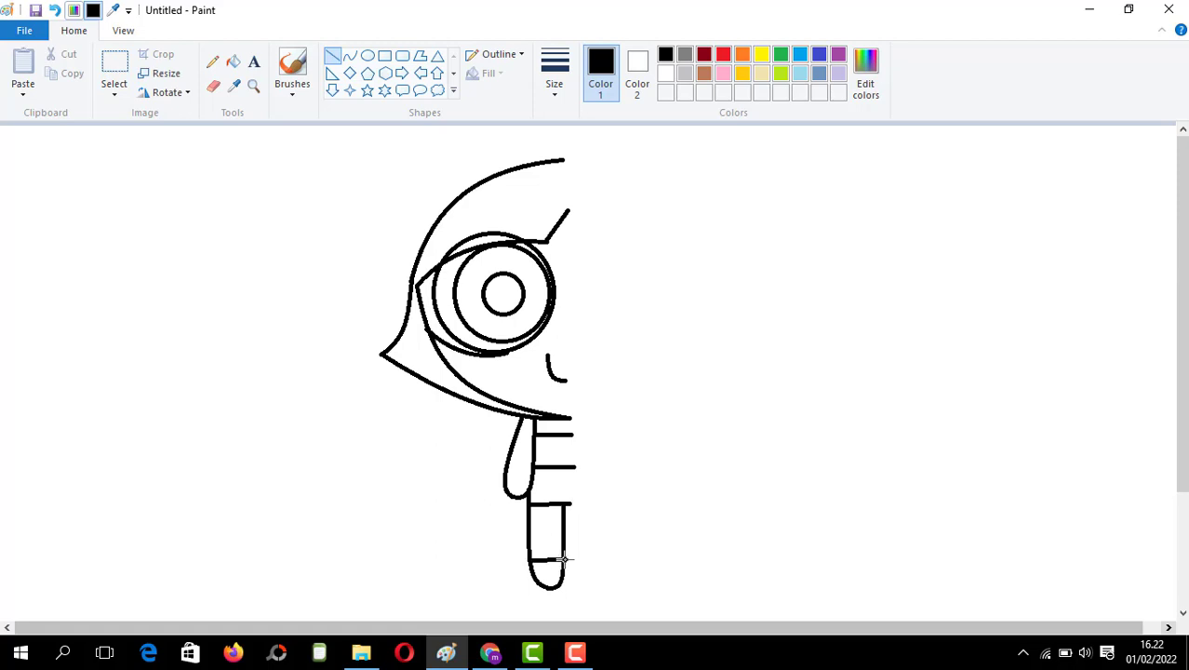
Draw a curved shoe opening below the sock line and erase the part of the outer eye circle overlapping the hair
left_click(350, 56)
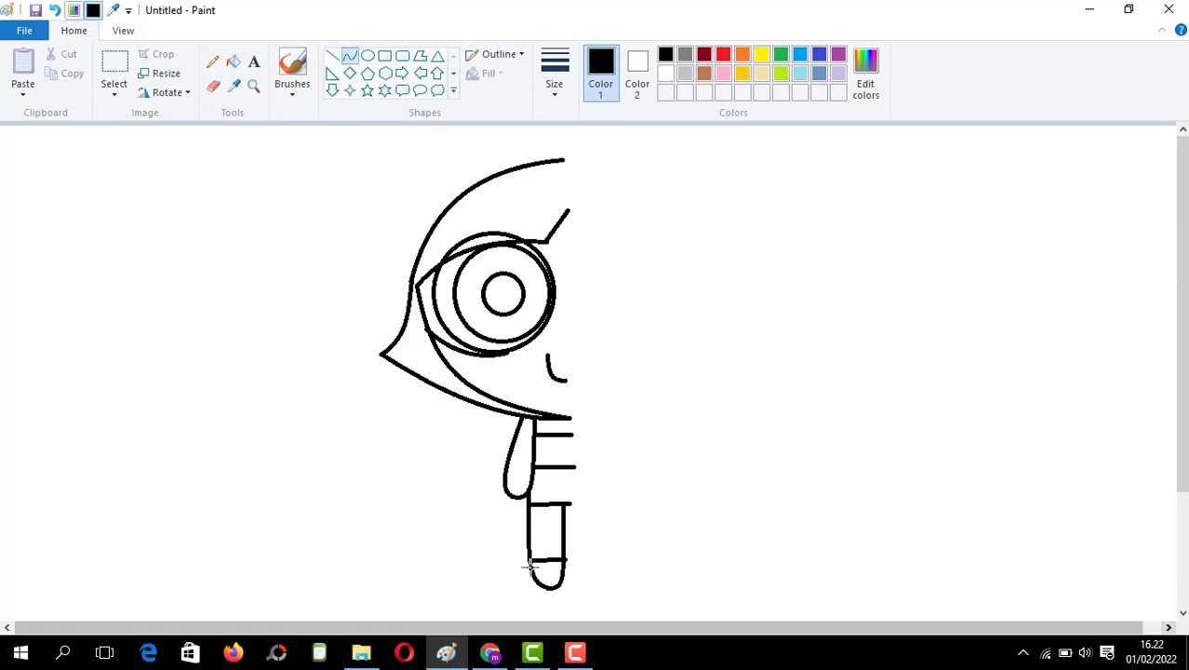
mouse_move(532, 563)
left_mouse_down()
mouse_move(556, 560)
mouse_move(548, 573)
mouse_move(532, 566)
left_mouse_up()
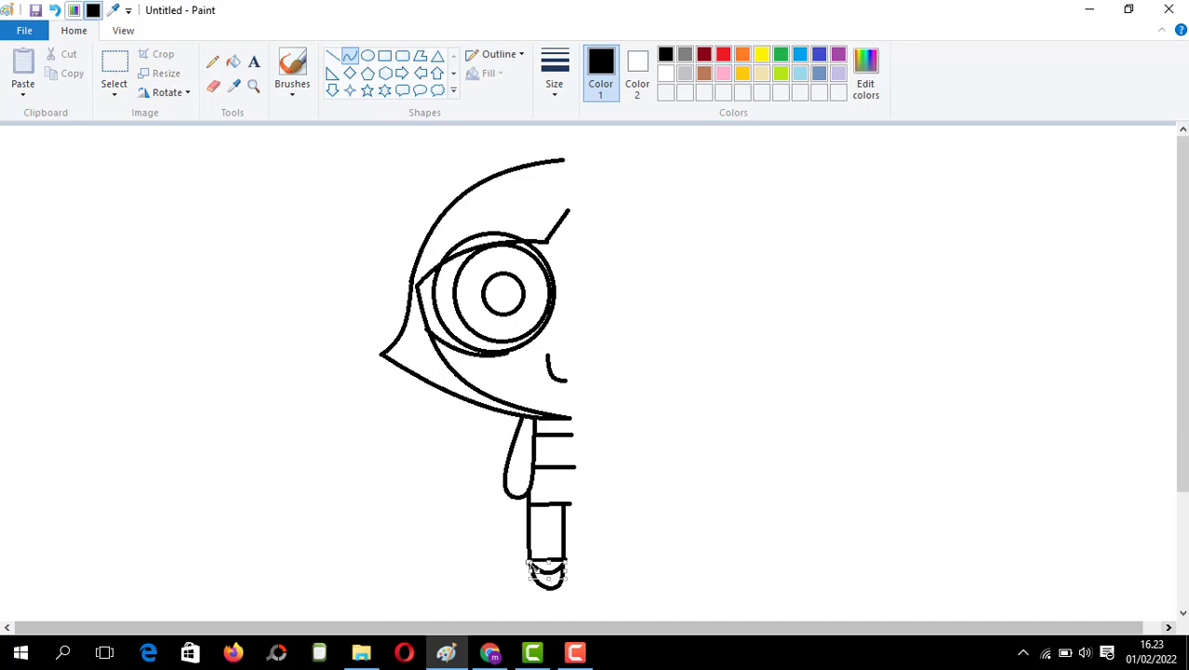
left_click(406, 463)
left_click(213, 86)
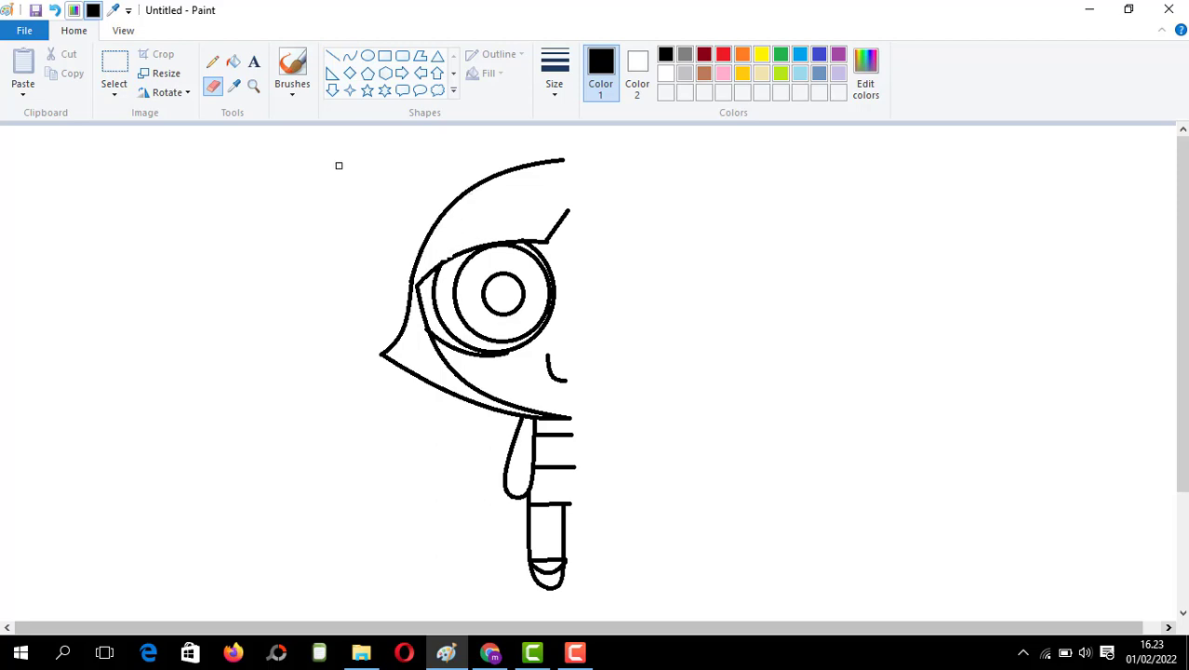
Copy the left half of the character and place the pasted copy beside the original on its right
left_click(115, 70)
mouse_move(341, 141)
left_mouse_down()
mouse_move(589, 580)
mouse_move(565, 613)
left_mouse_up()
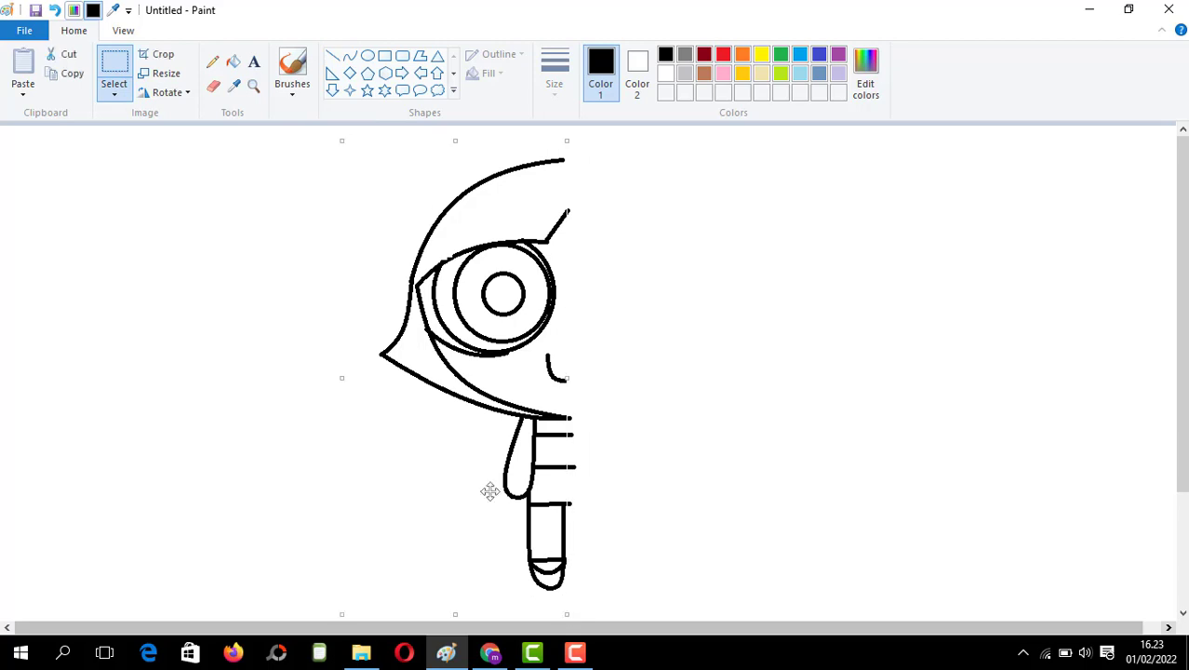
right_click(420, 417)
left_click(457, 454)
right_click(278, 332)
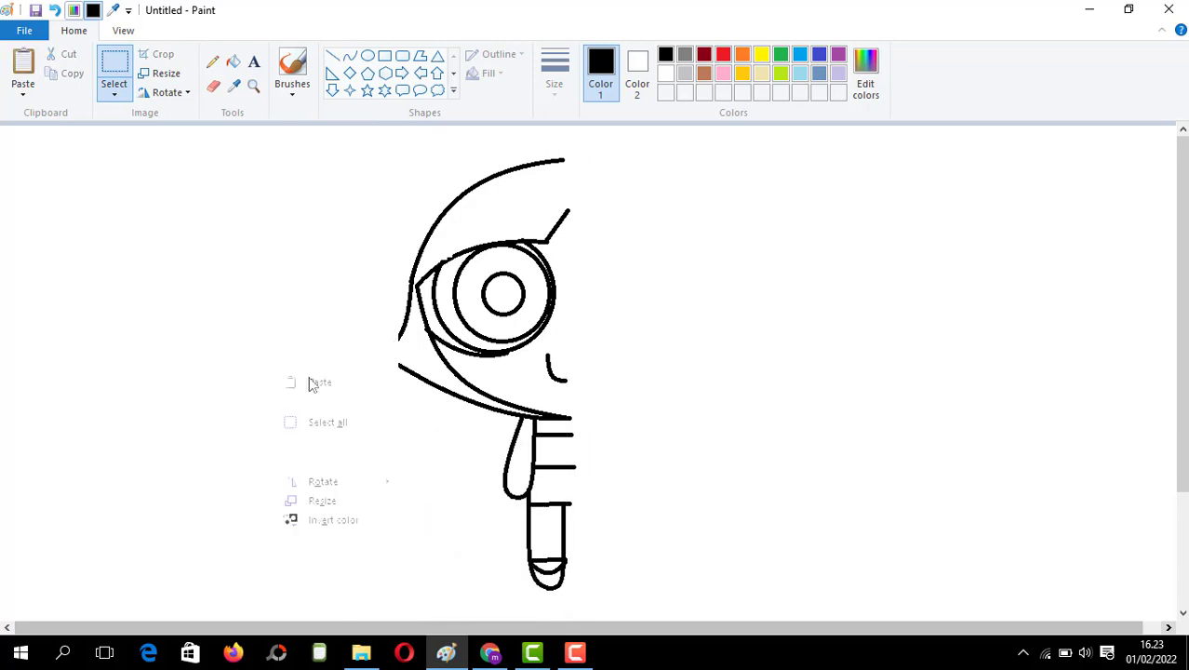
left_click(311, 382)
left_click_drag(188, 319, 740, 325)
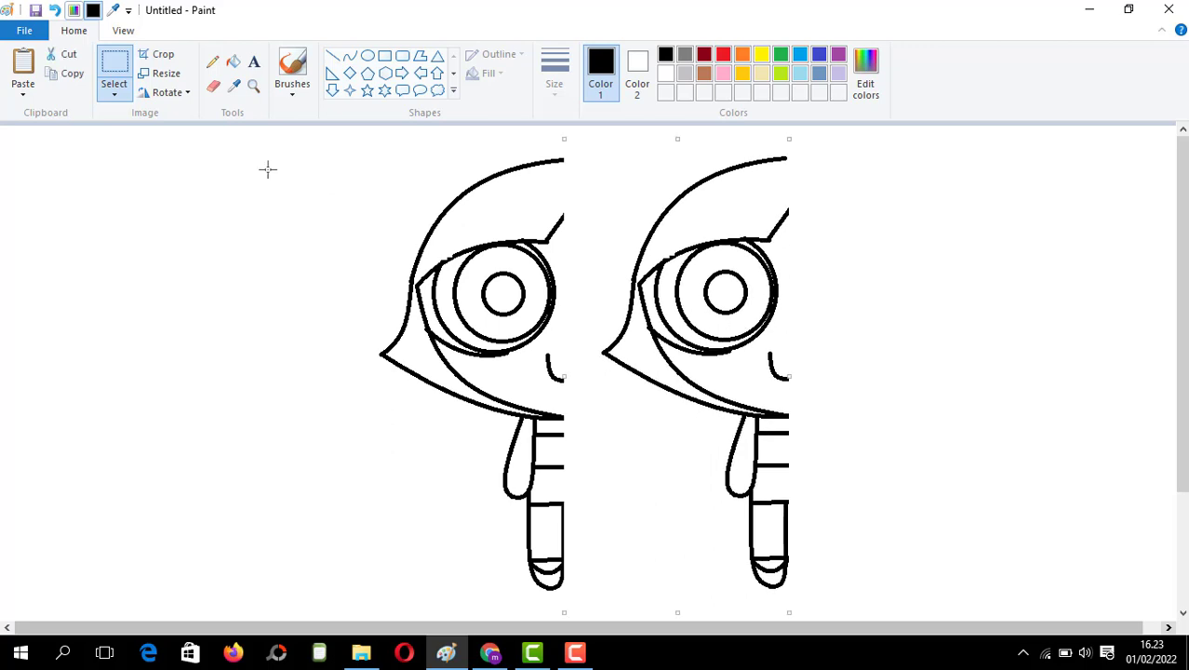
Flip the pasted half horizontally and align it with the original to complete the symmetrical character
left_click(186, 93)
left_click(201, 191)
left_click_drag(678, 220, 667, 220)
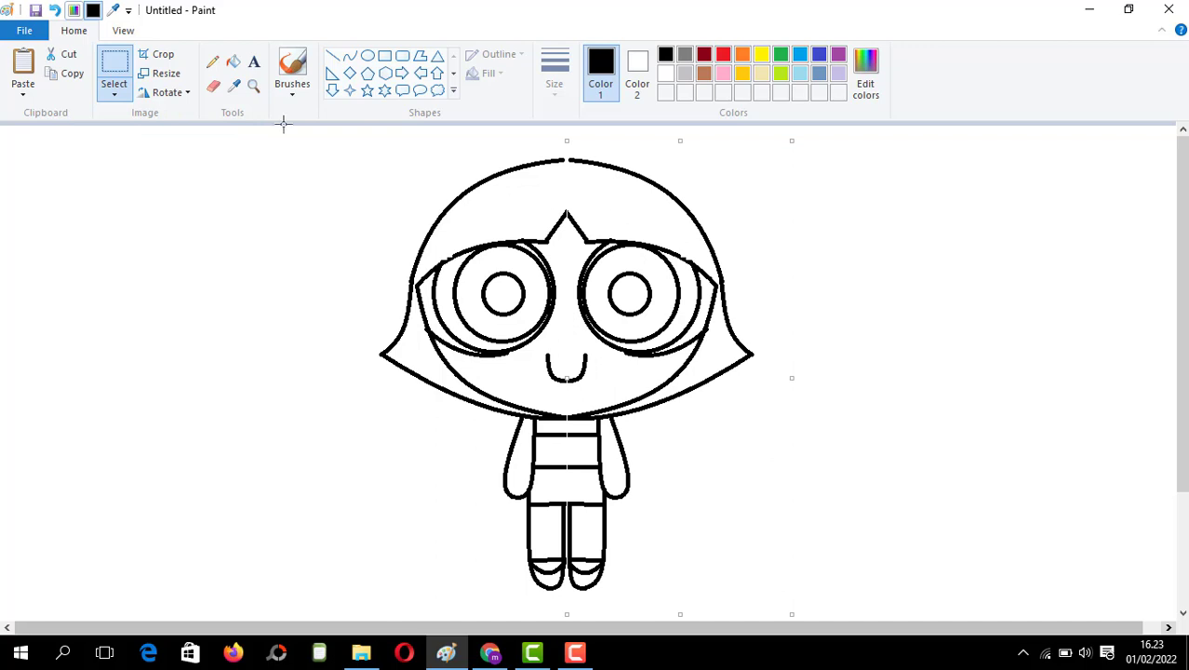
Close the gap at the top of the head with a short black line joining both halves
left_click(332, 56)
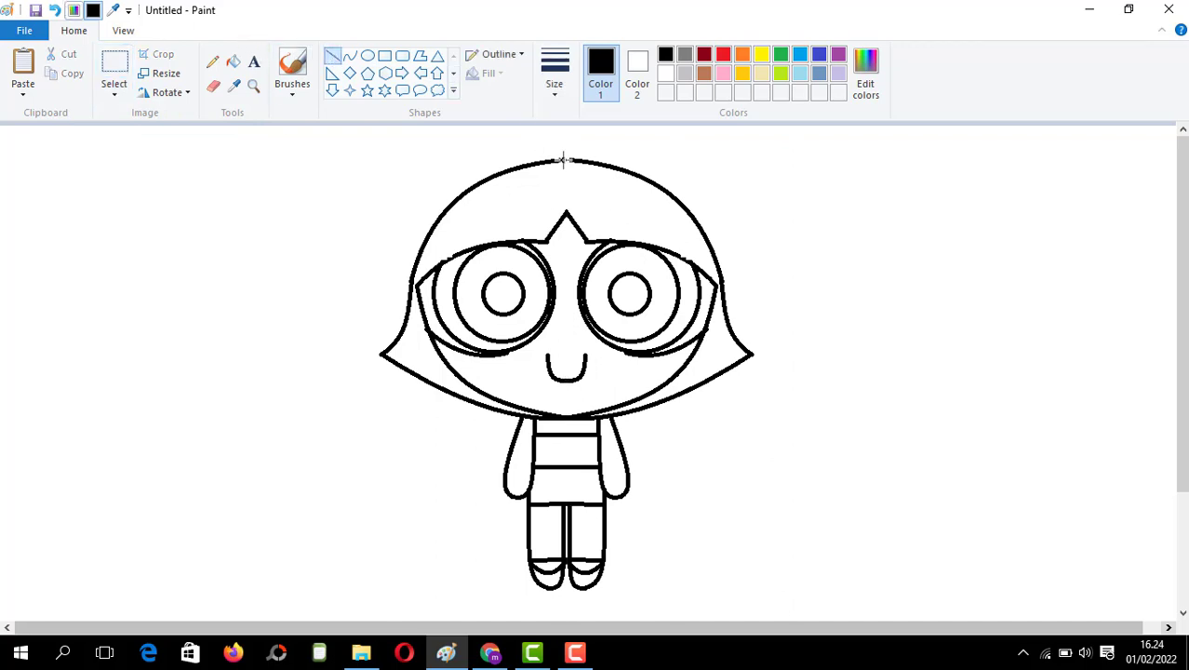
left_click_drag(572, 160, 572, 160)
left_click(528, 144)
left_click(114, 70)
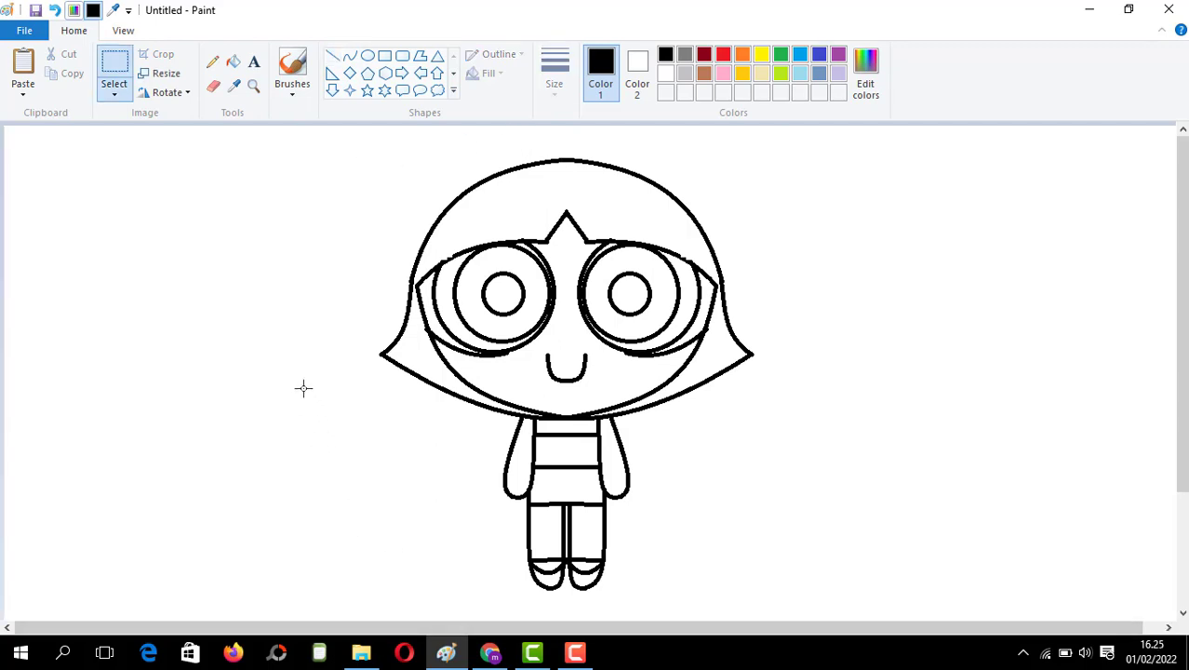
Fill the top and bottom bands of the dress and the outer rings of both eyes with green
left_click(781, 54)
left_click(234, 61)
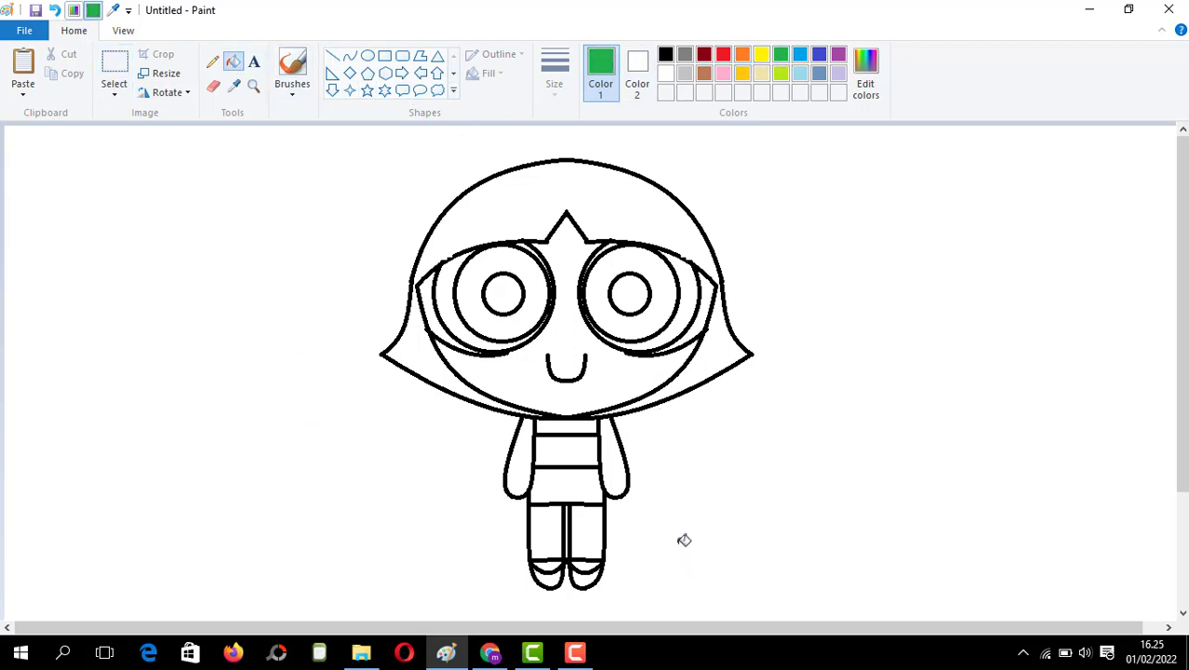
left_click(588, 485)
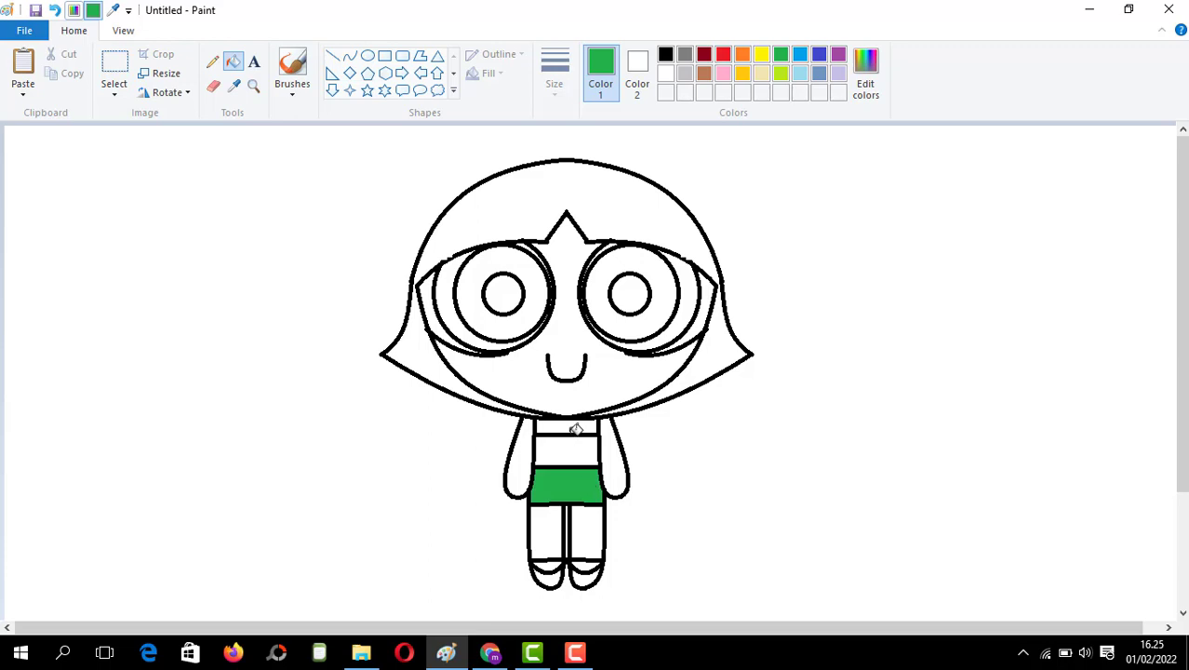
left_click(575, 426)
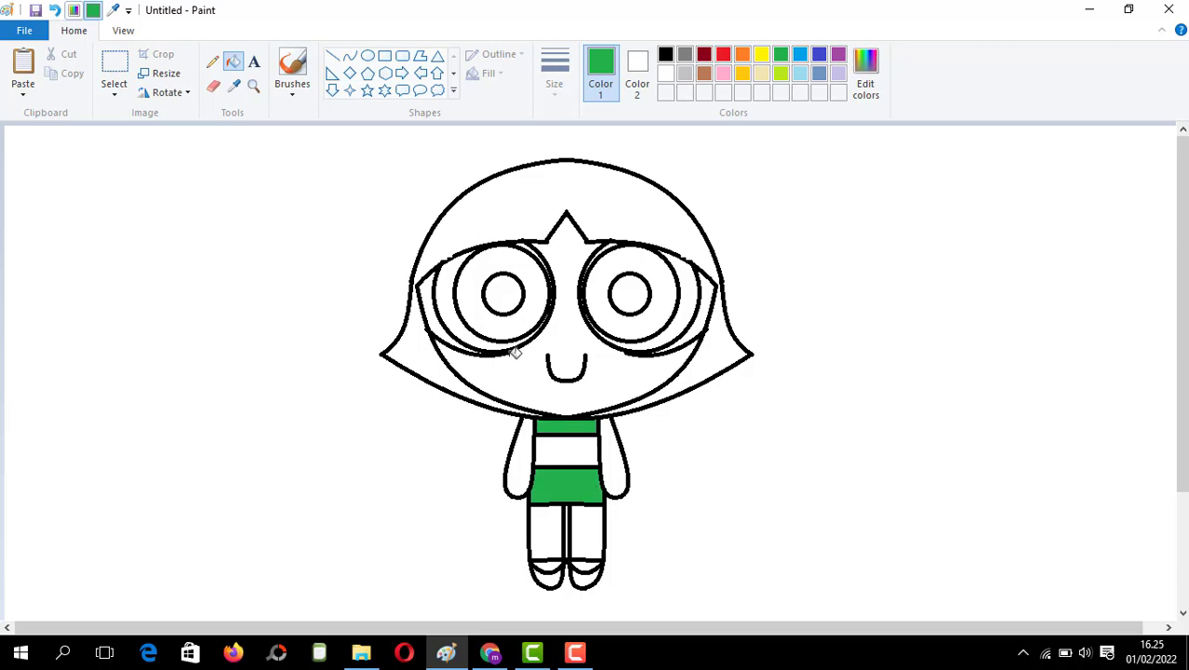
left_click(451, 298)
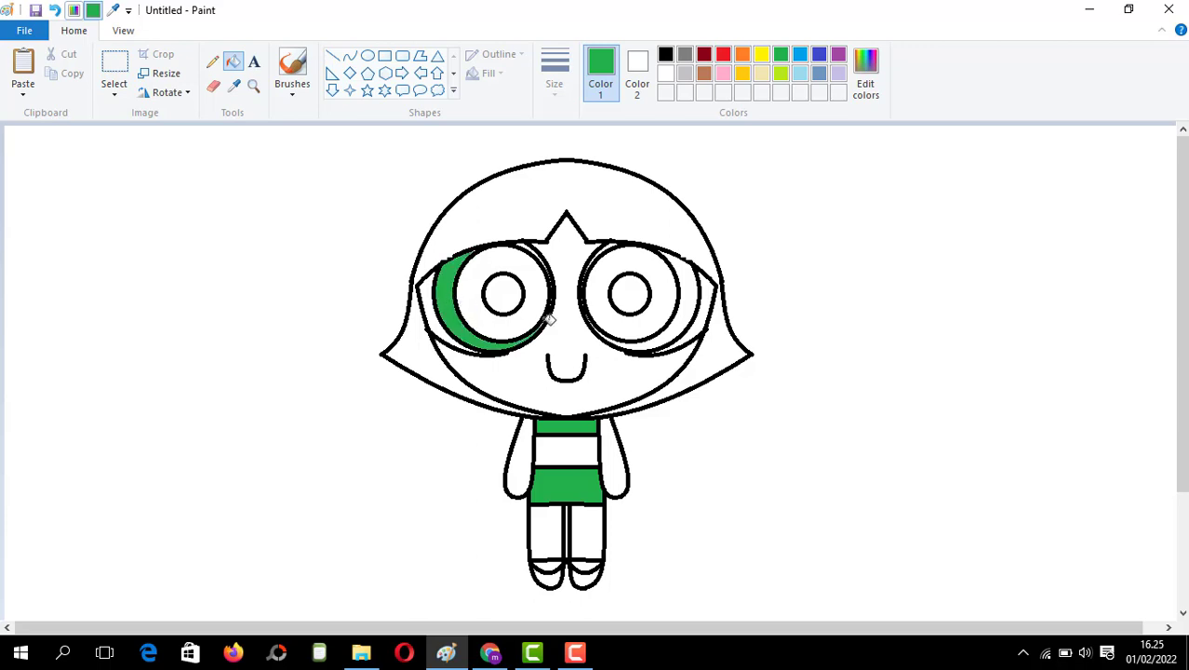
left_click(700, 289)
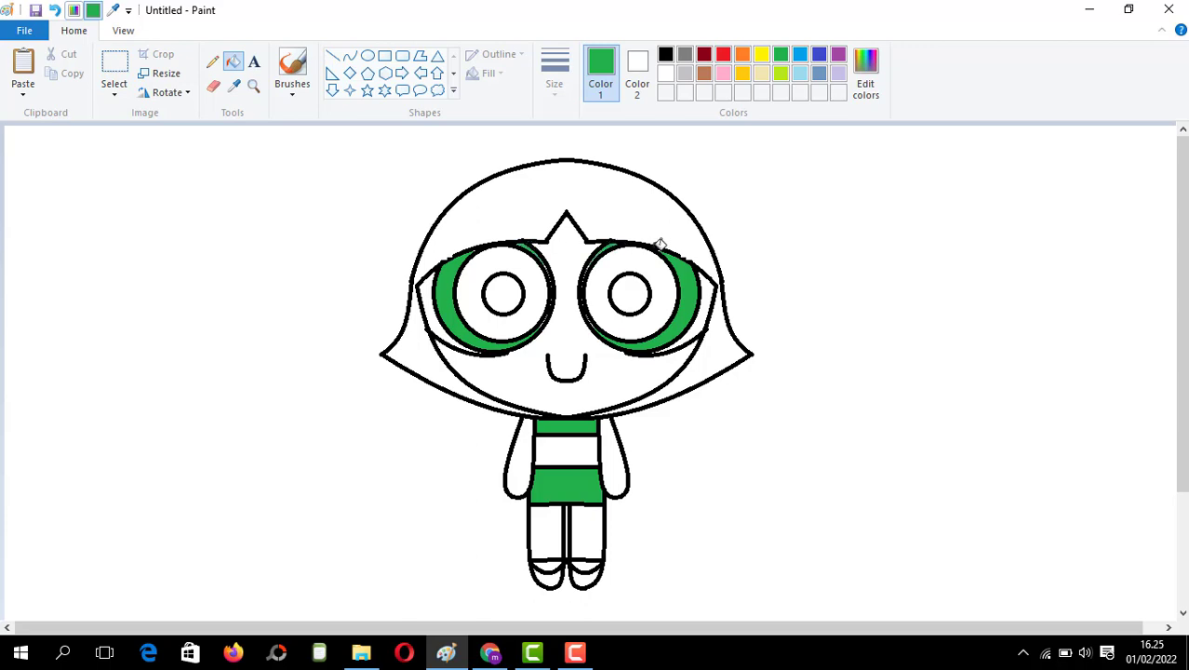
Fill the inner eye rings, hair, middle band of the dress and both shoes with black
left_click(665, 55)
left_click(622, 267)
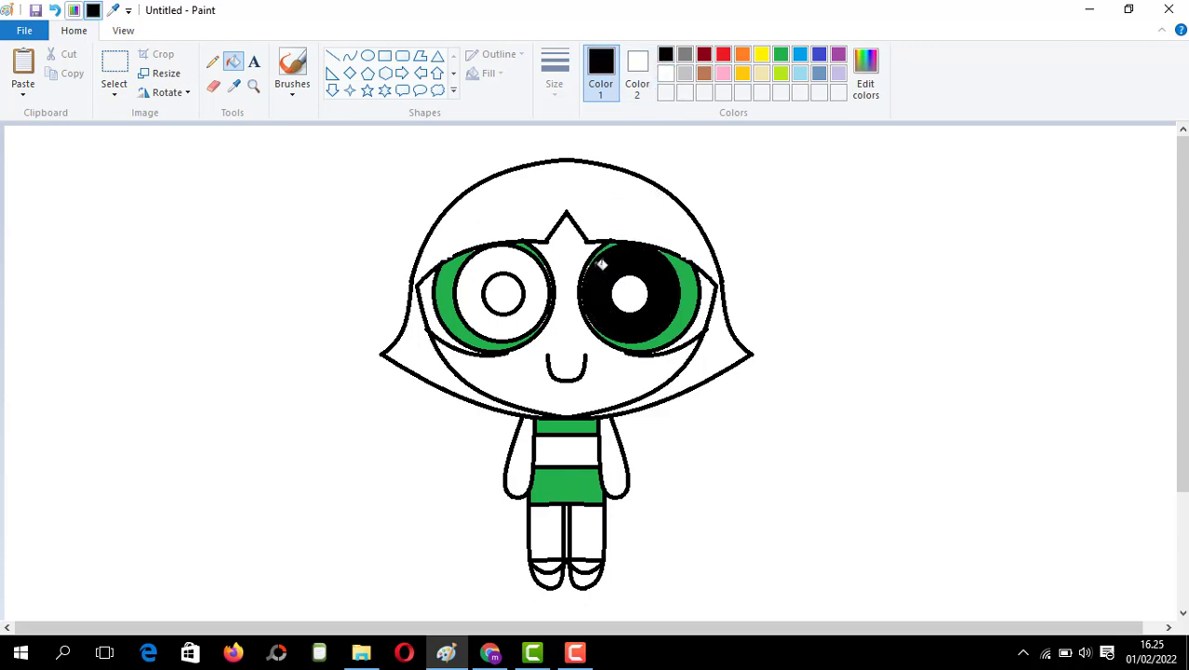
left_click(530, 266)
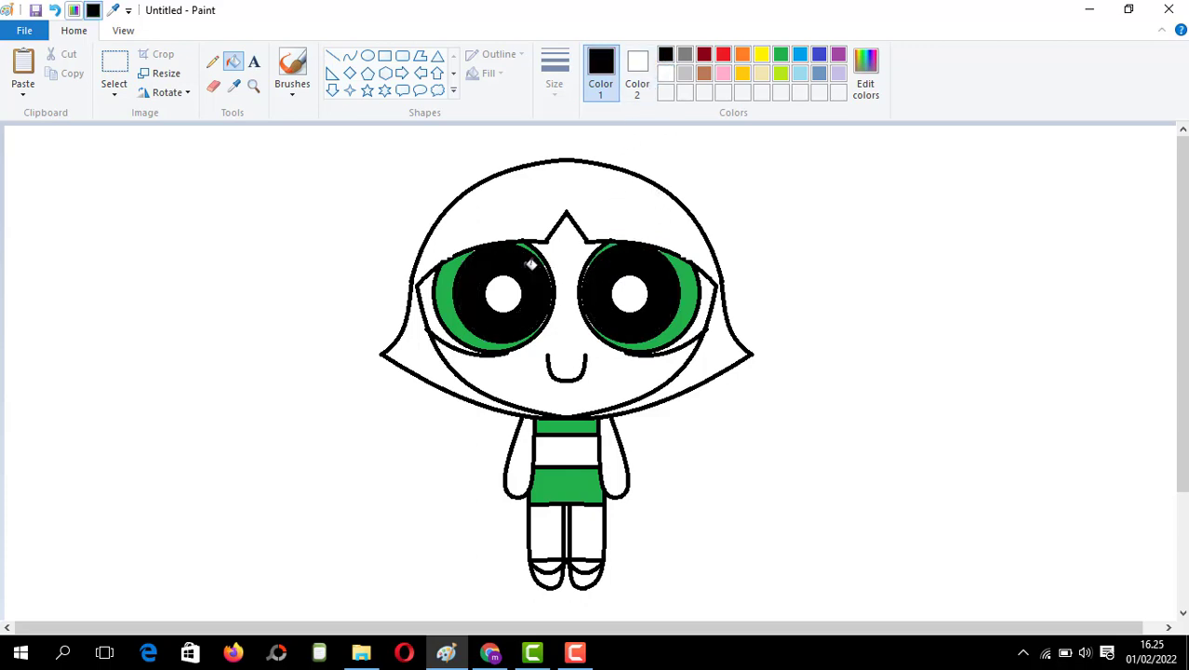
left_click(522, 202)
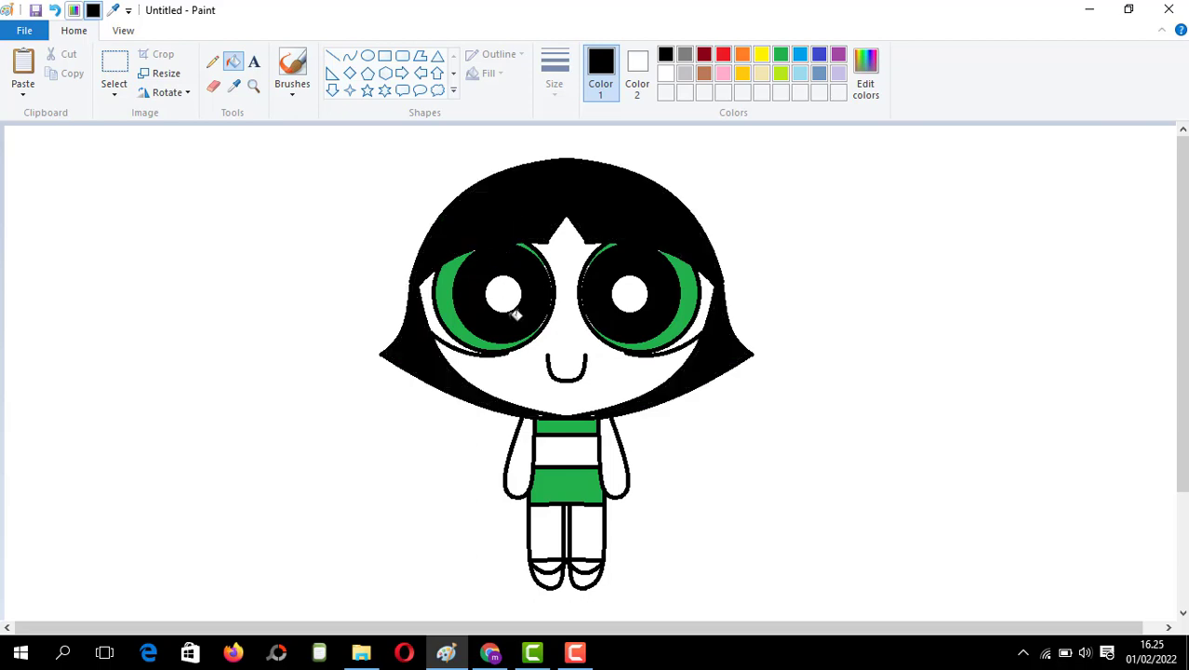
left_click(575, 444)
left_click(556, 576)
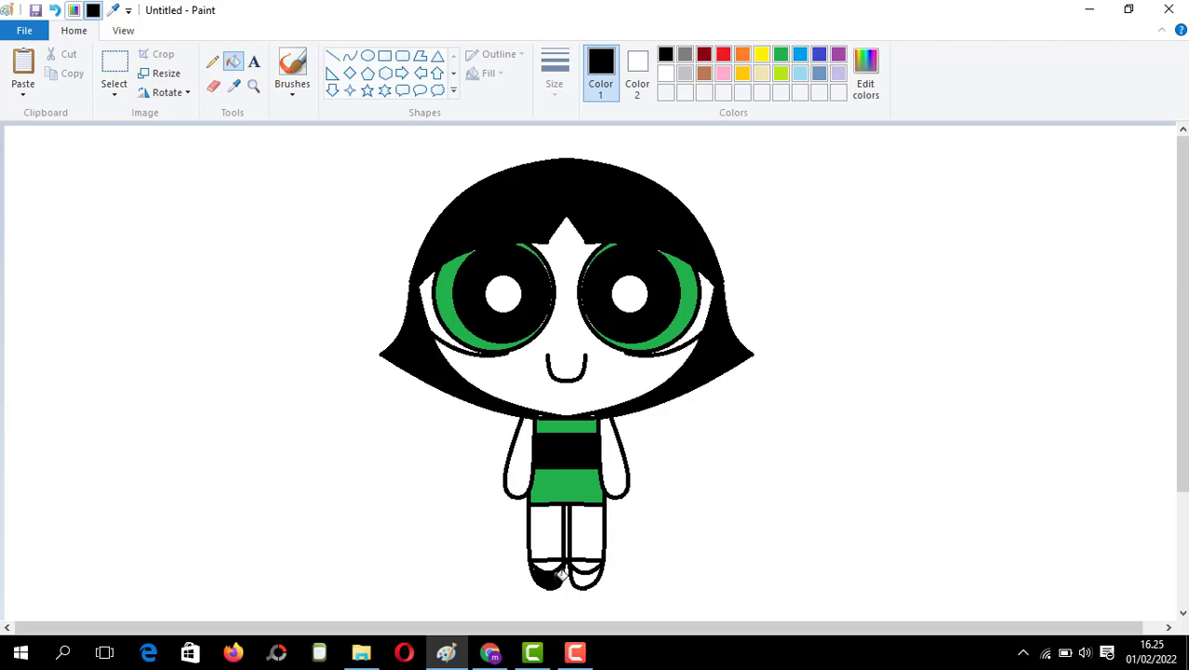
left_click(586, 579)
Add the text "hello" in bold 36-point Arial Black to the right of the character's head
left_click(254, 63)
left_click(784, 277)
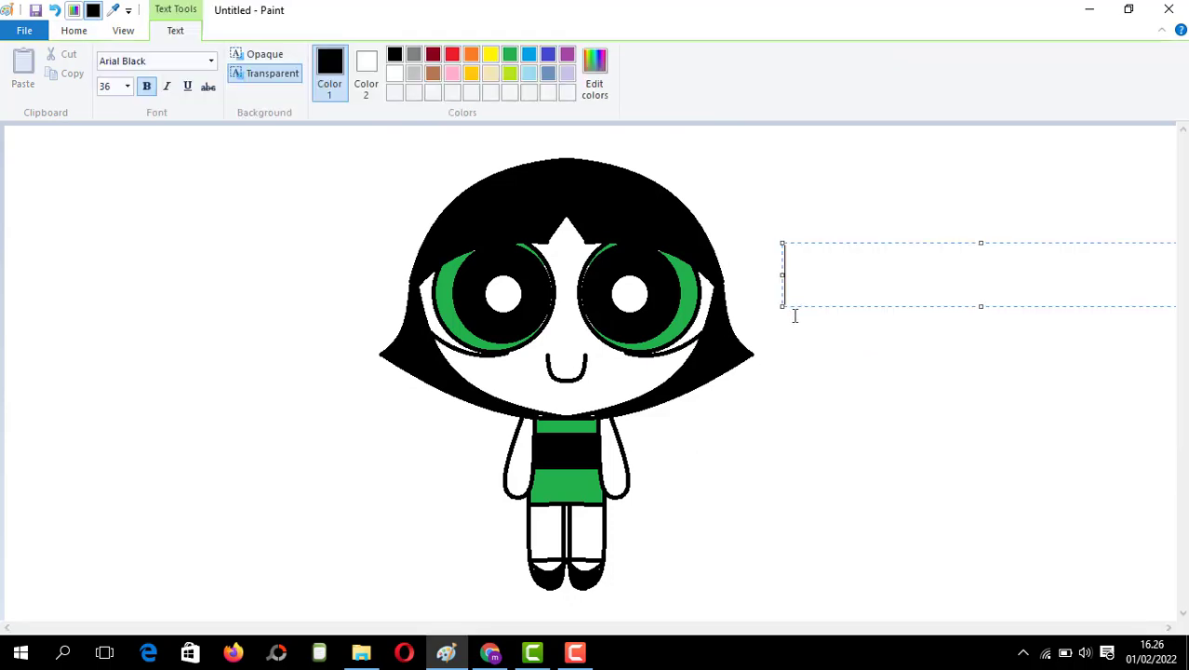
type("ello")
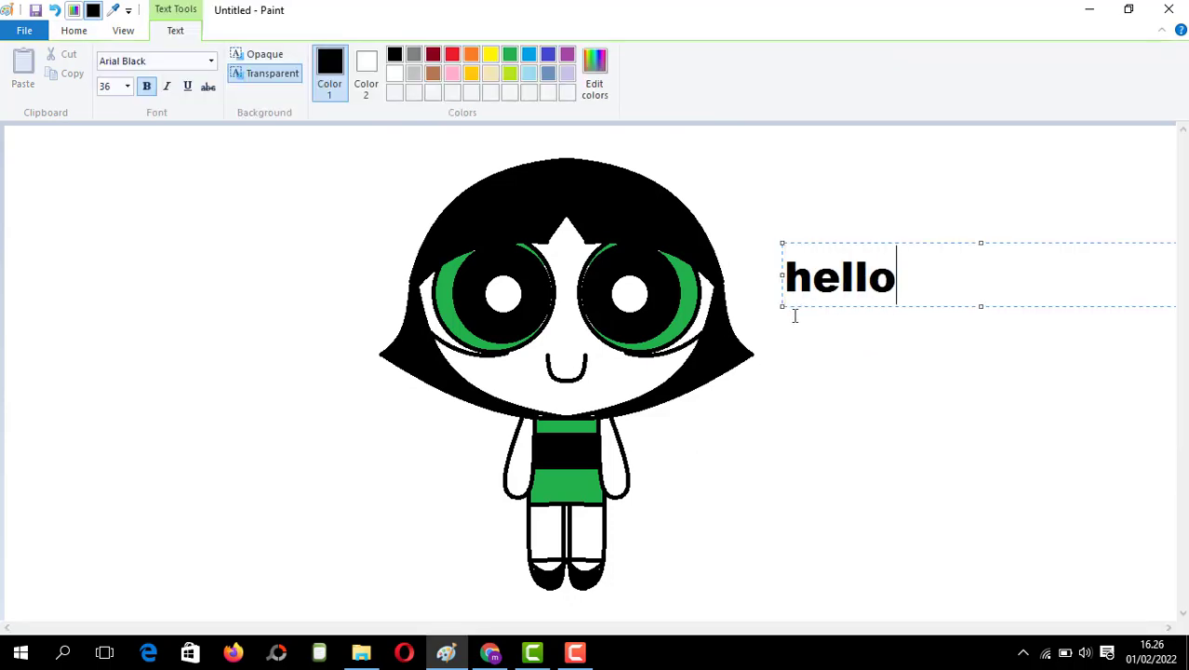
Extend the caption to "hellooo", and move and enlarge it so it sits beside the character's body below the hair
type("oo")
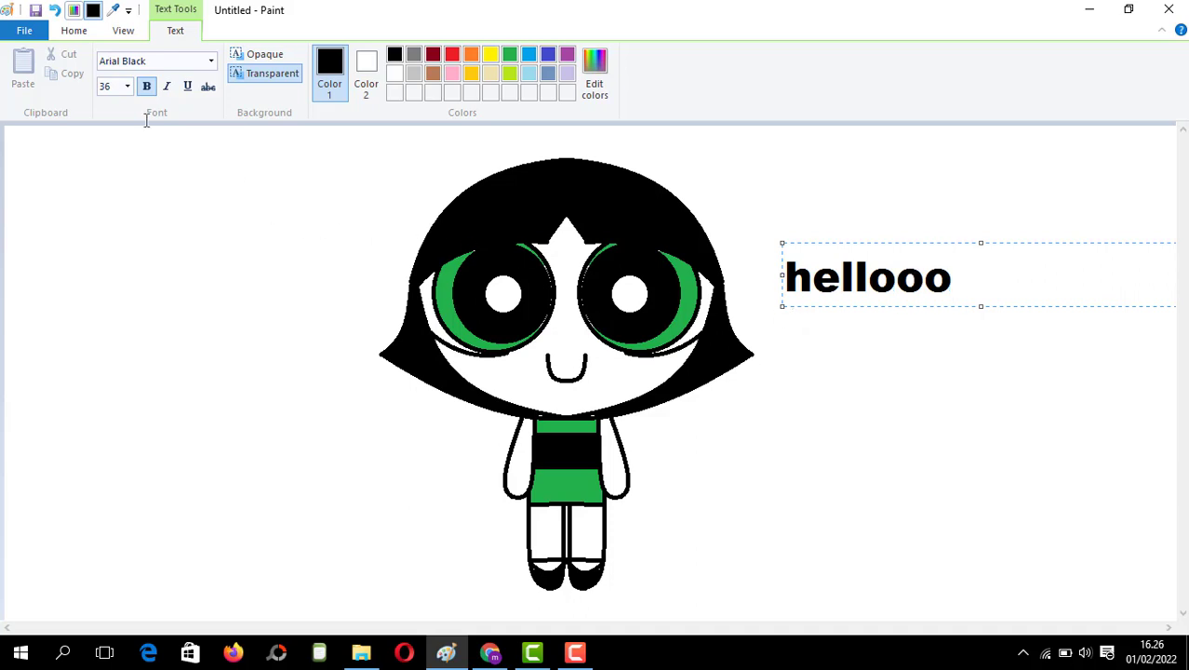
left_click(80, 30)
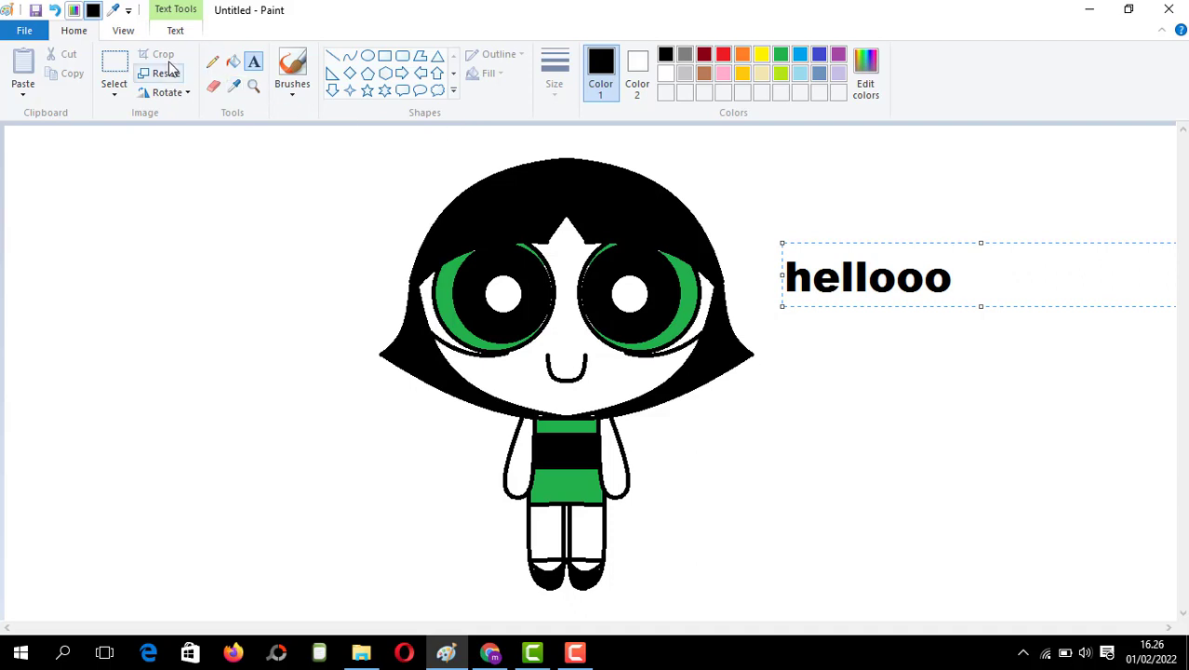
left_click(116, 65)
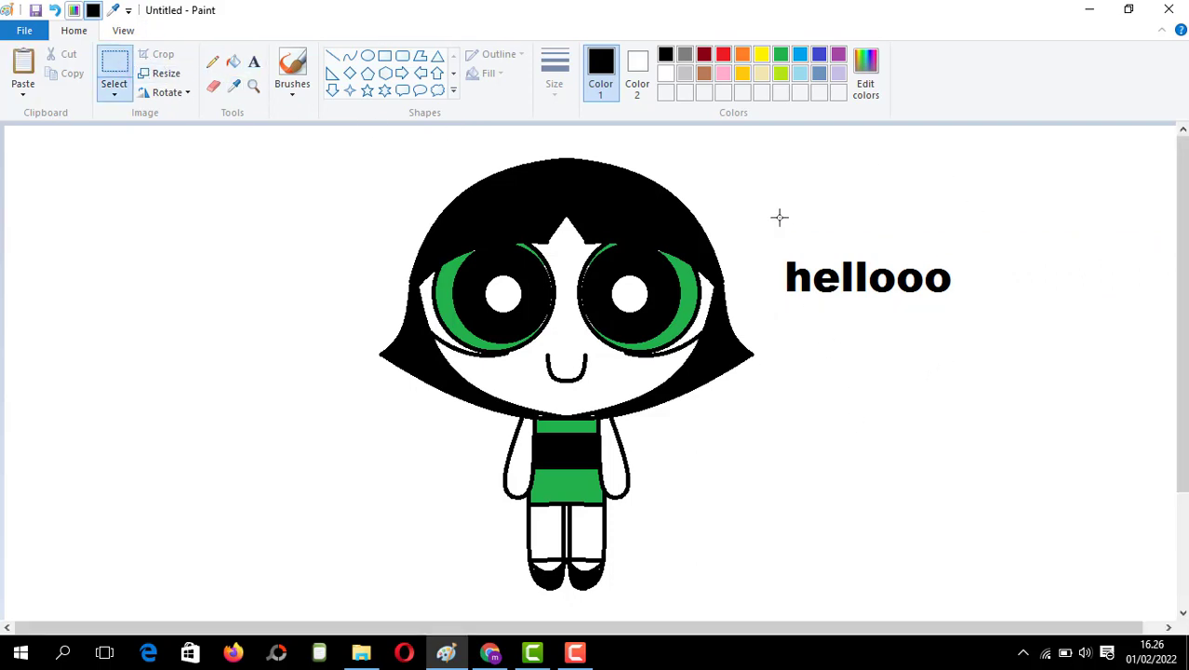
left_click_drag(781, 248, 982, 535)
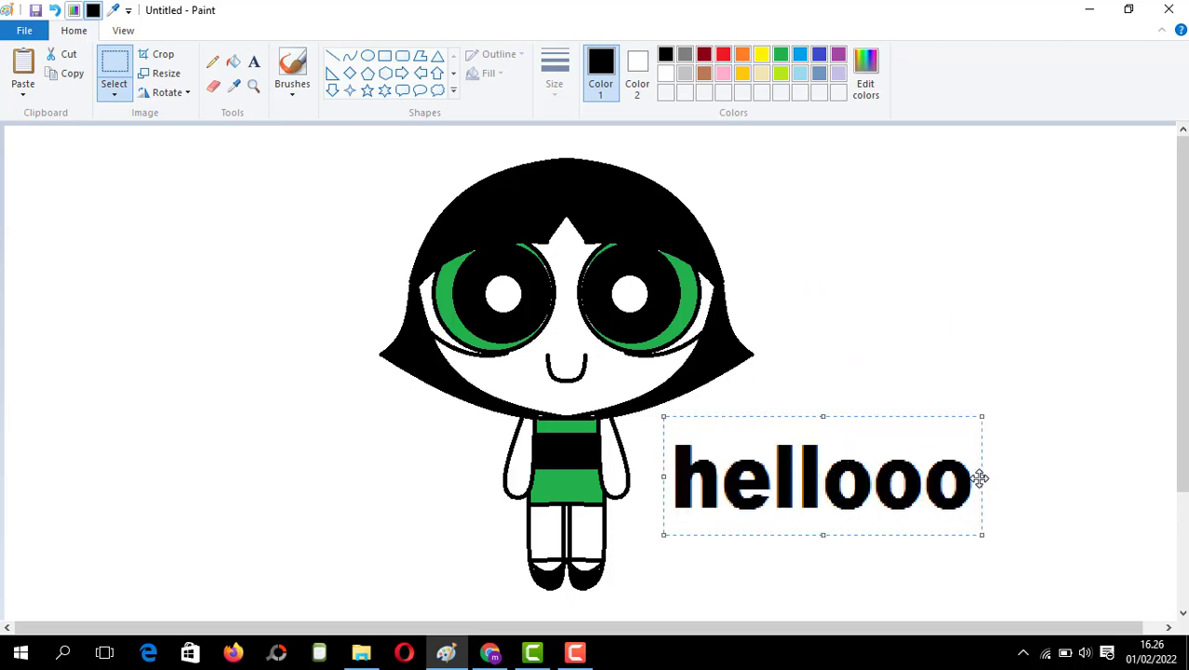
left_click_drag(983, 476, 1019, 477)
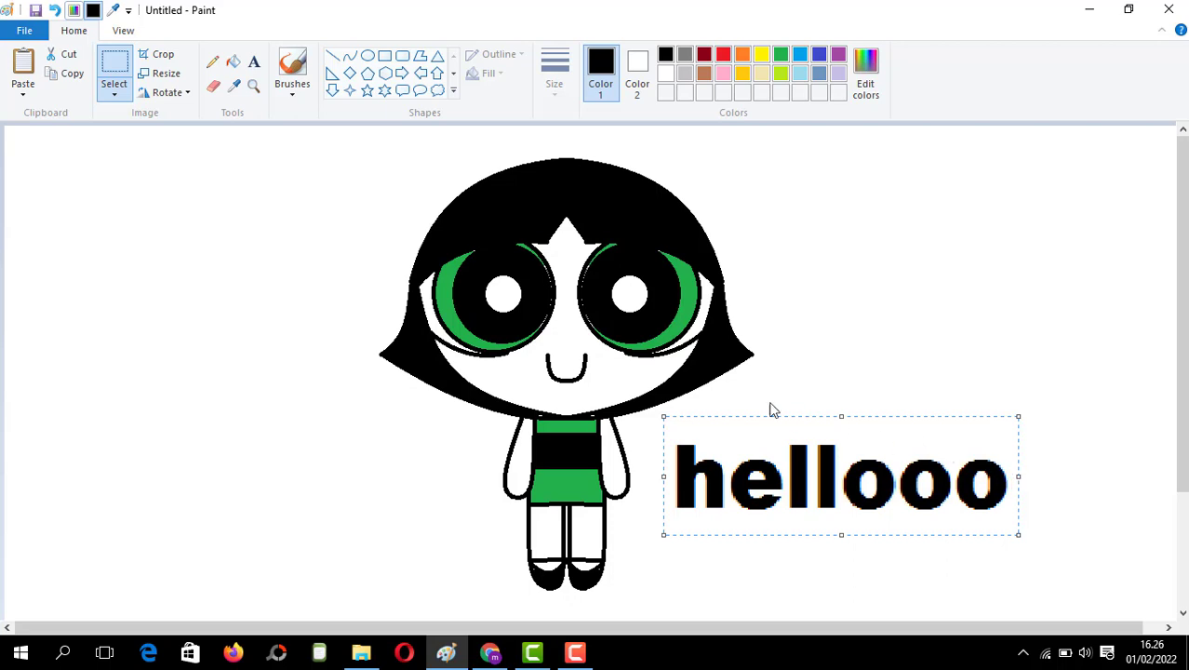
Fill the background and the insides of the three letters "o" in the caption with yellow
left_click(233, 61)
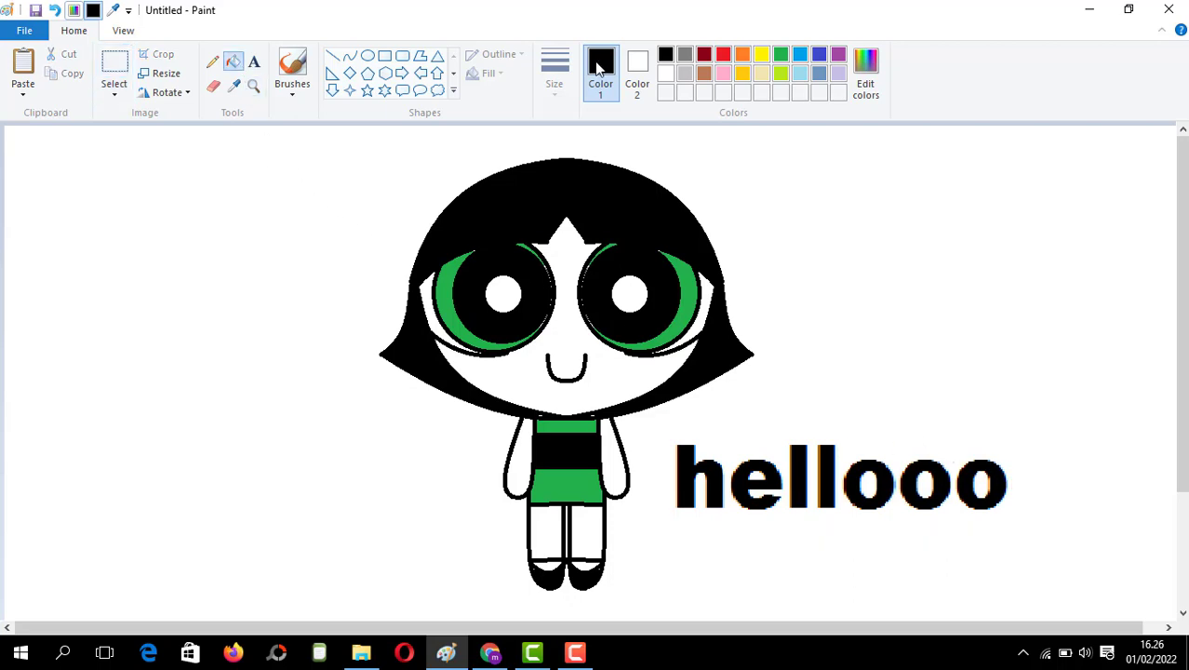
left_click(762, 58)
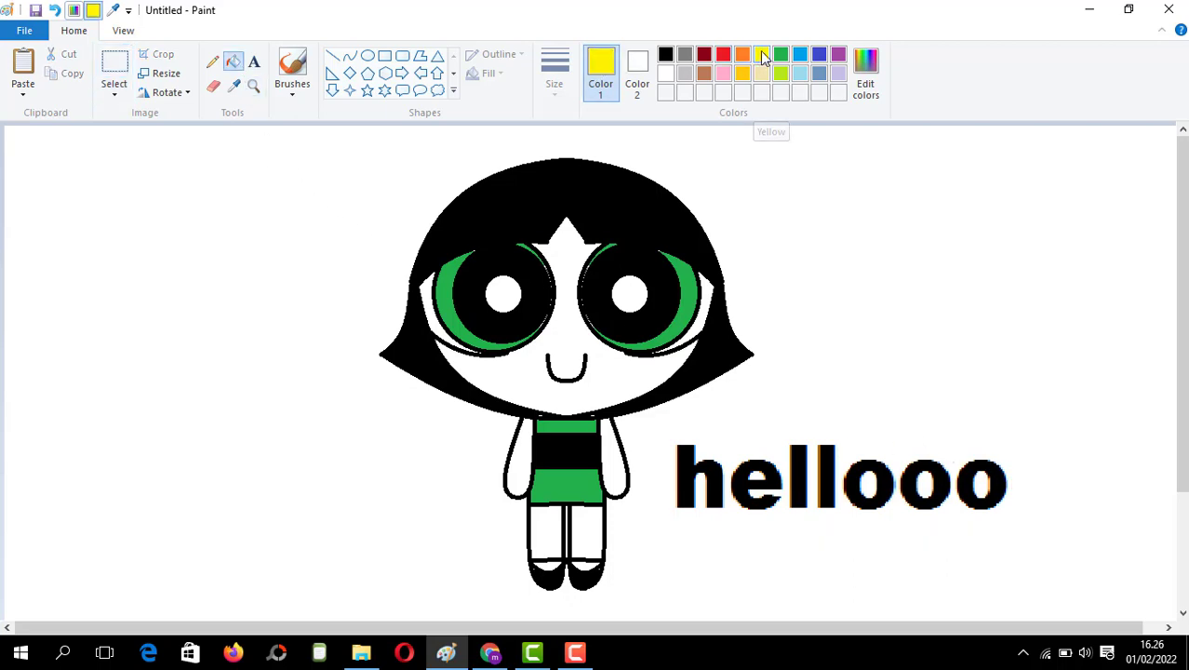
left_click(833, 194)
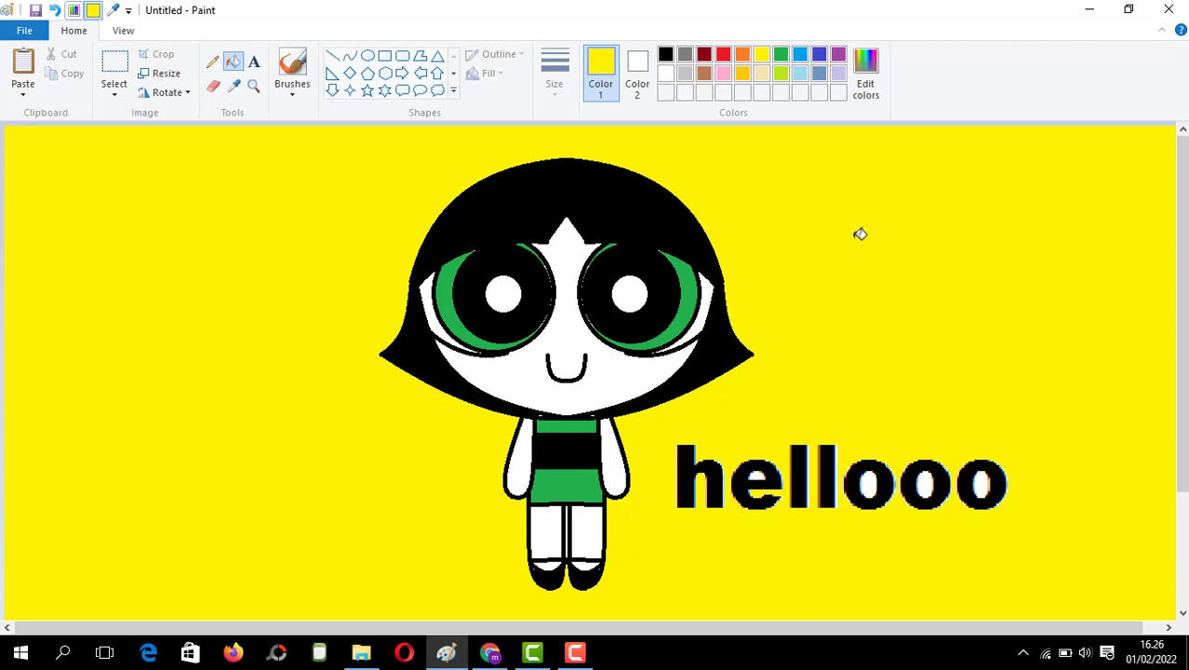
left_click(984, 477)
left_click(933, 476)
left_click(870, 479)
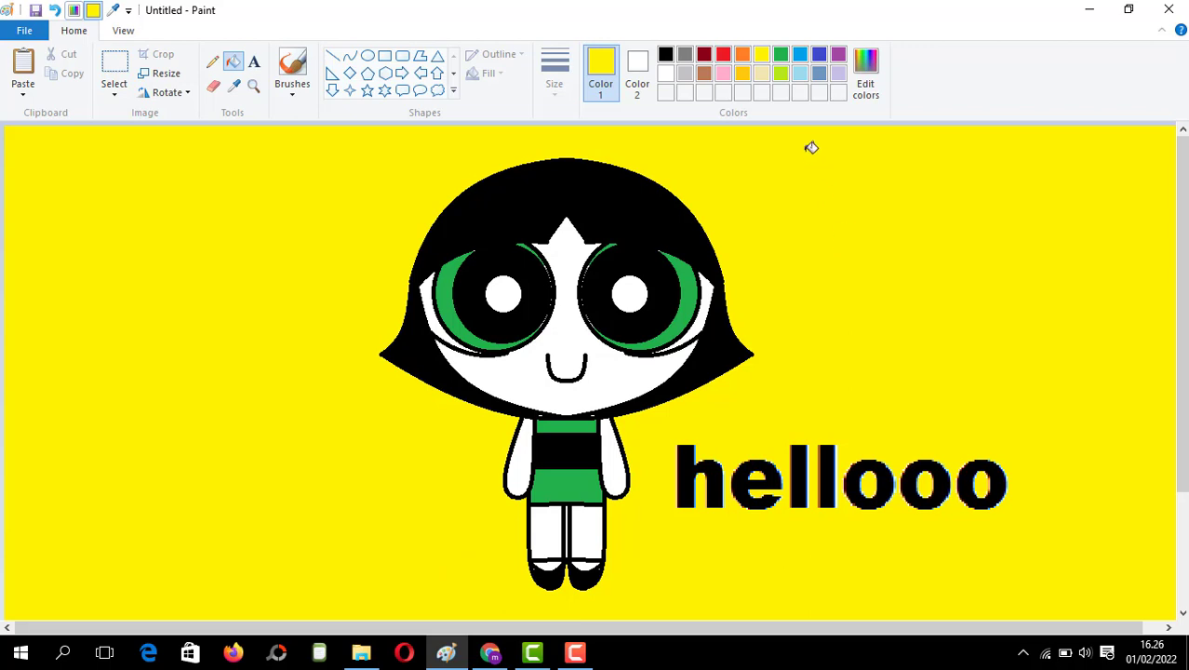
Recolour the outer rings of both eyes and the top and bottom bands of the dress with lime
left_click(781, 74)
left_click(691, 283)
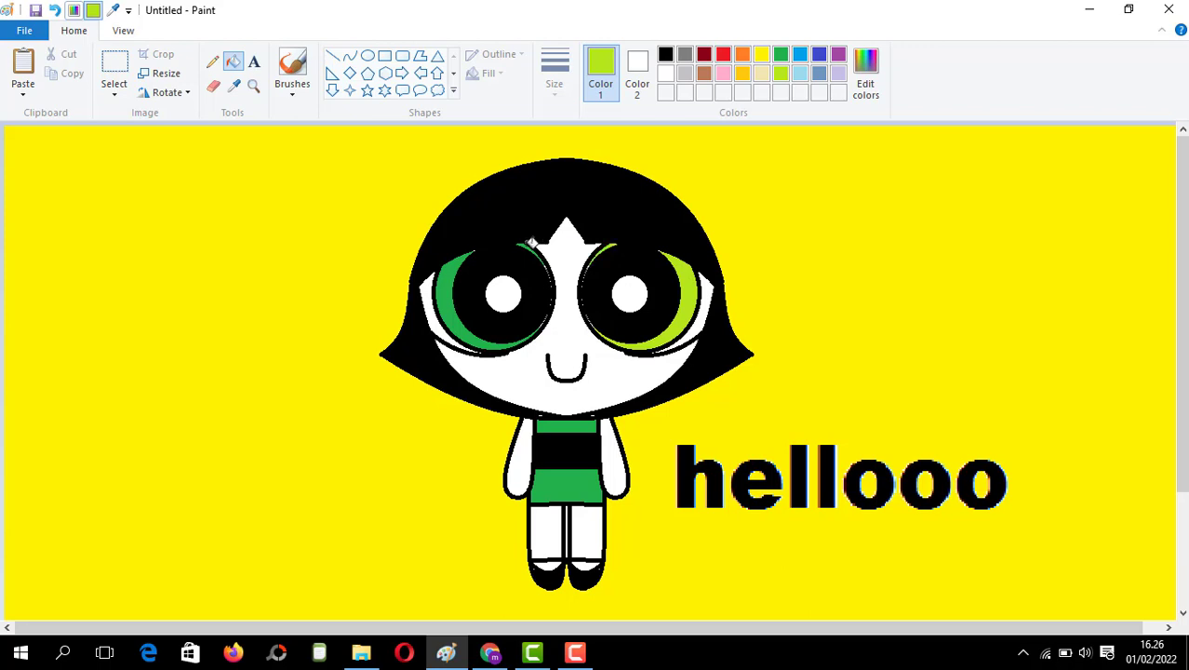
left_click(455, 267)
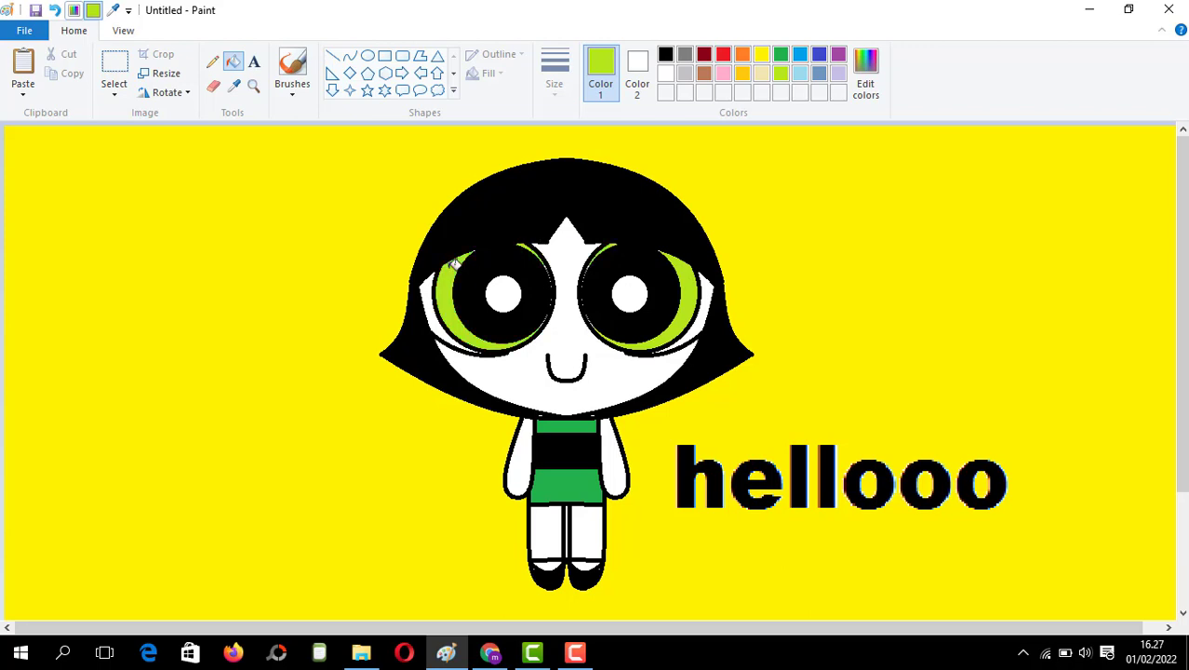
left_click(562, 424)
left_click(569, 484)
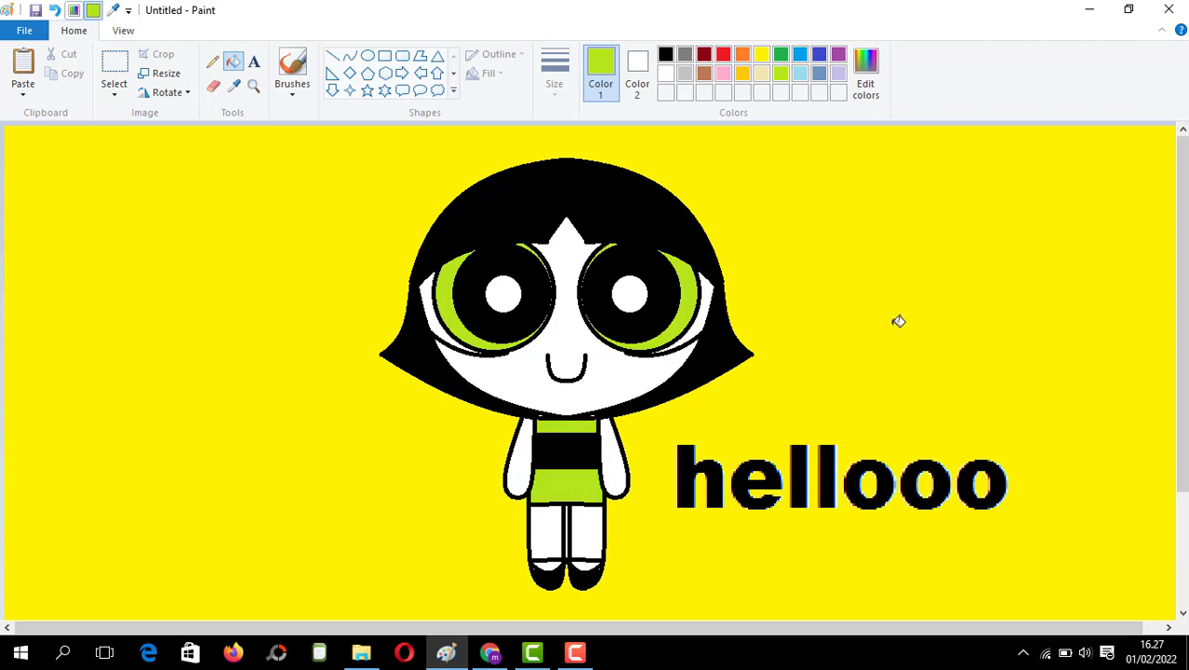